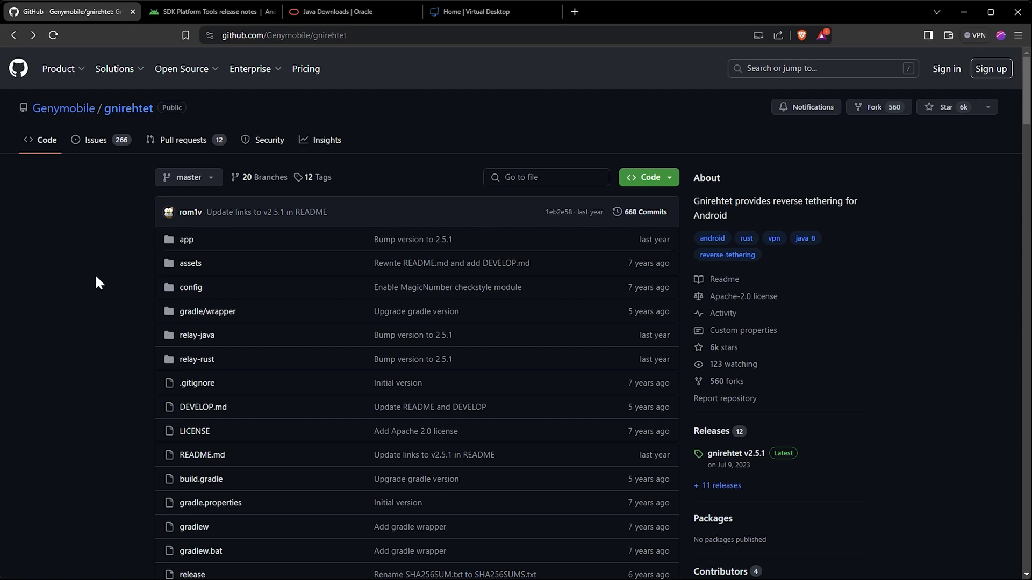
Open the gnirehtet v2.5.1 release and download gnirehtet-java-v2.5.1.zip
click(735, 454)
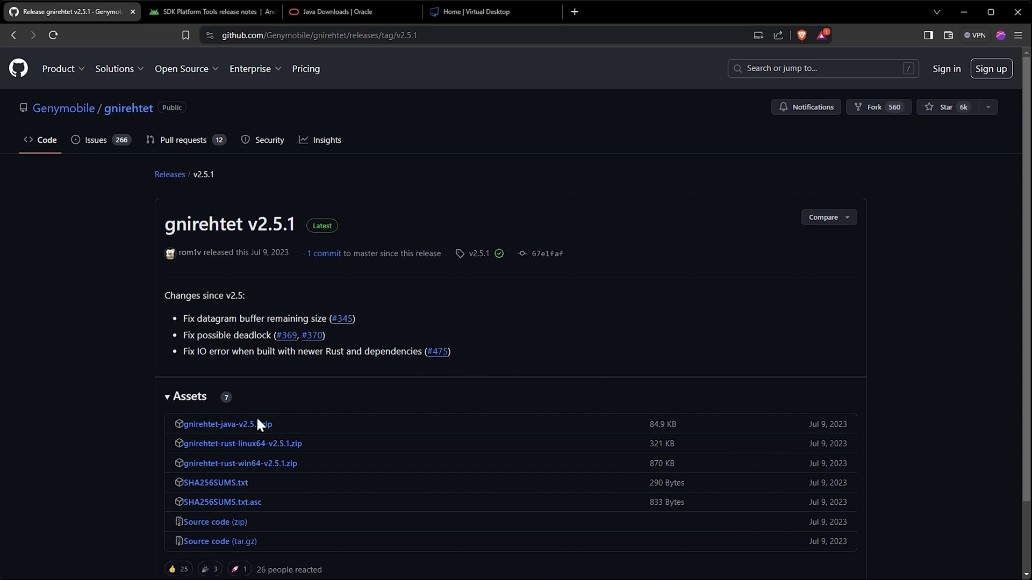
click(217, 428)
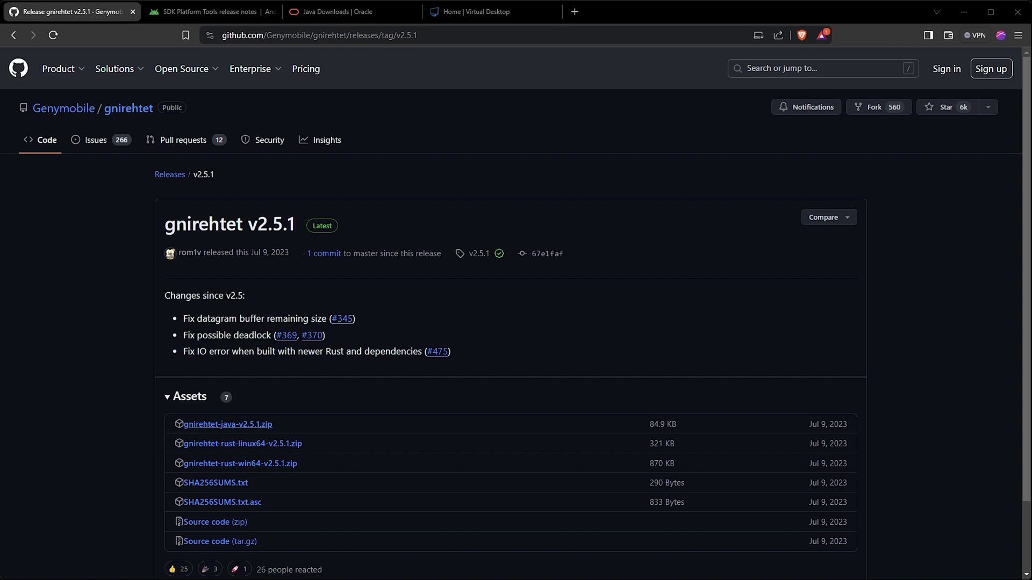
click(706, 530)
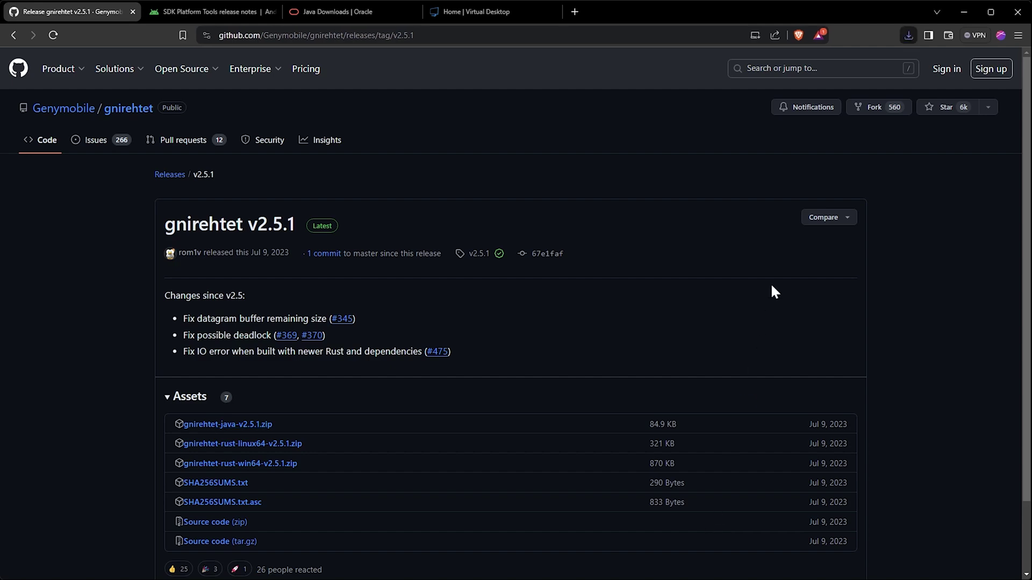
Start the SDK Platform-Tools for Windows download on the Android Developers page and agree to its terms and conditions
click(208, 8)
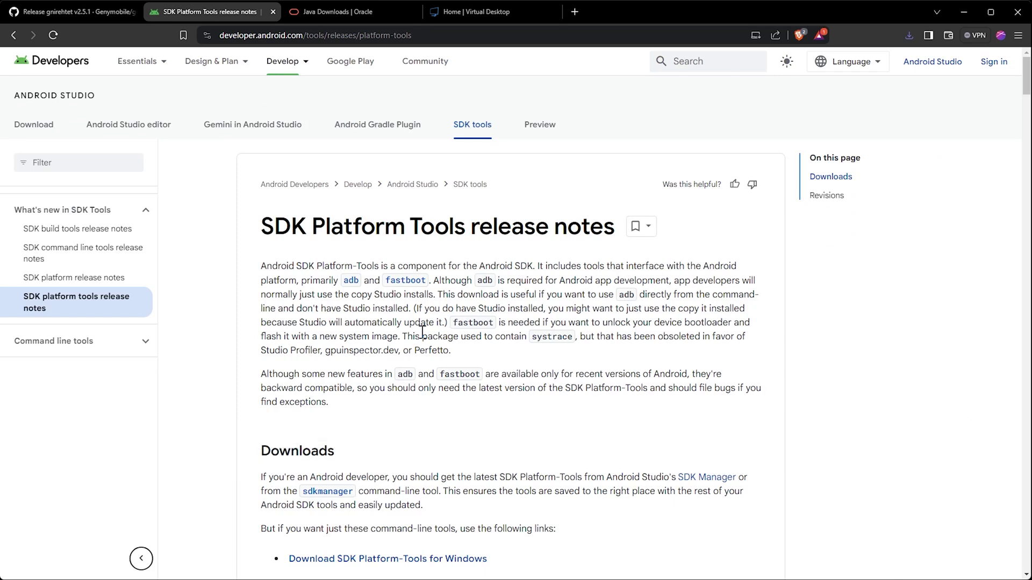
scroll(428, 408, down, 3)
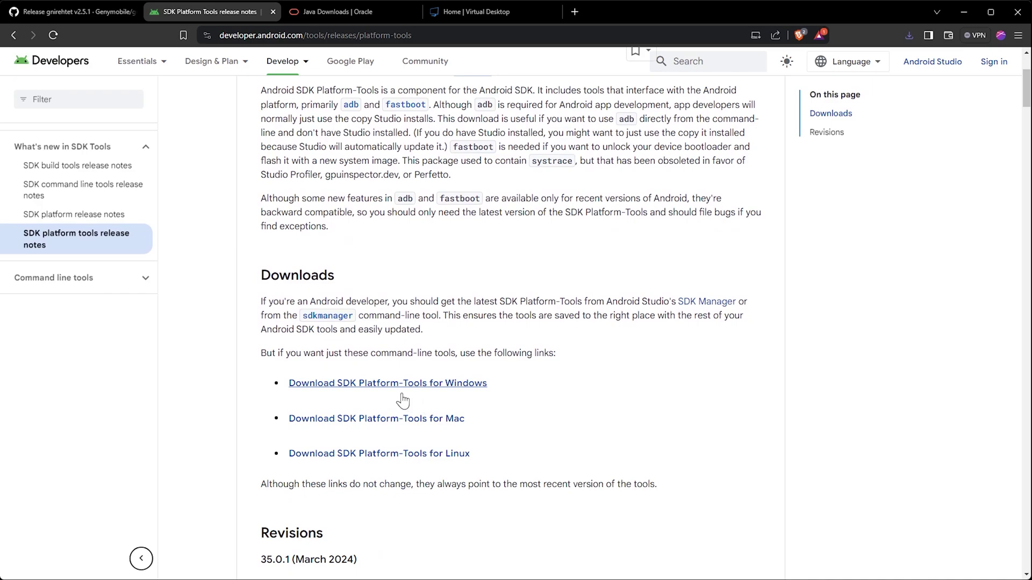
click(394, 385)
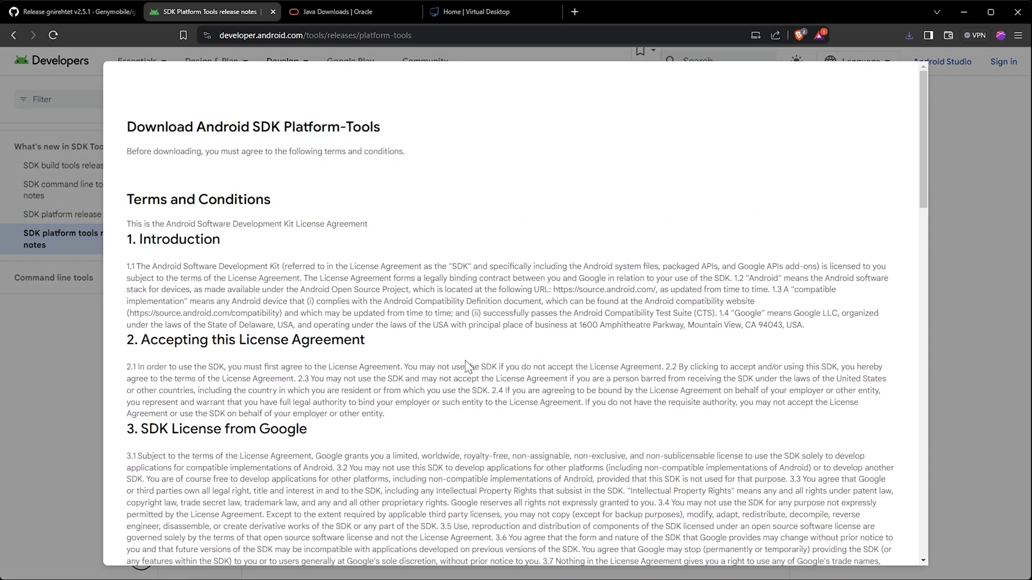
scroll(452, 345, down, 10)
scroll(452, 345, down, 15)
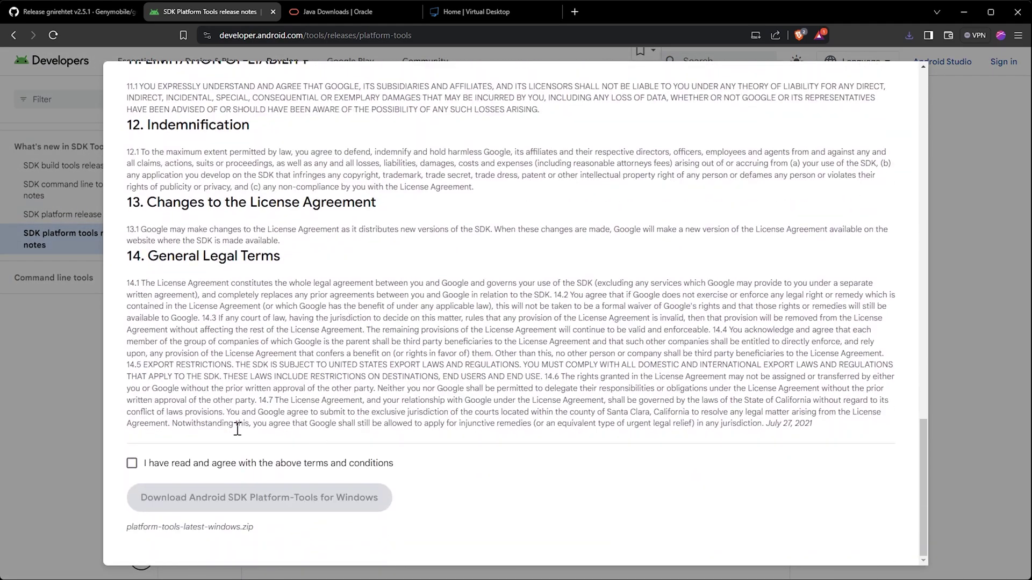
click(132, 465)
Go to the JDK 22 Windows downloads on Oracle's Java Downloads page
click(325, 11)
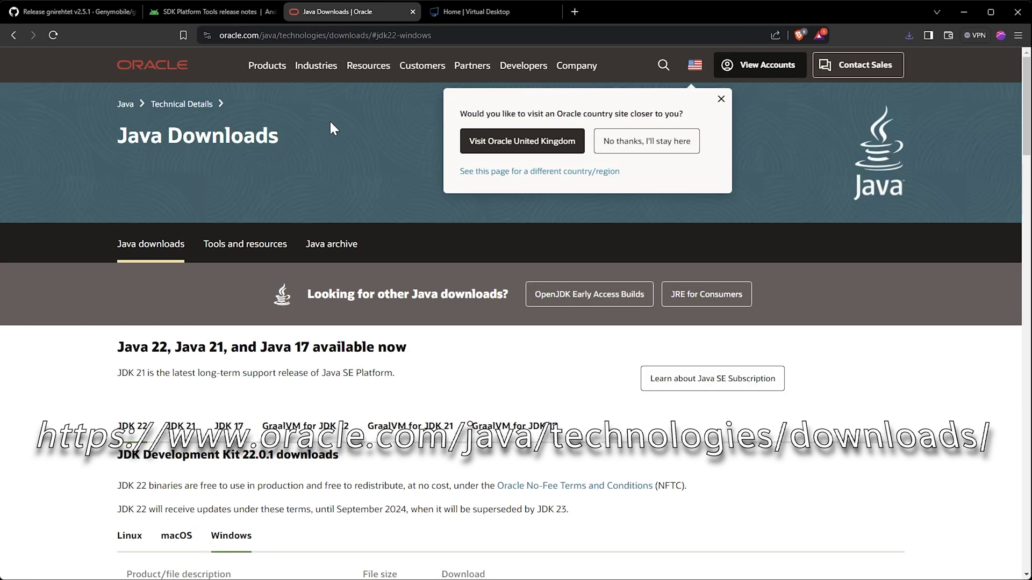
scroll(356, 212, down, 4)
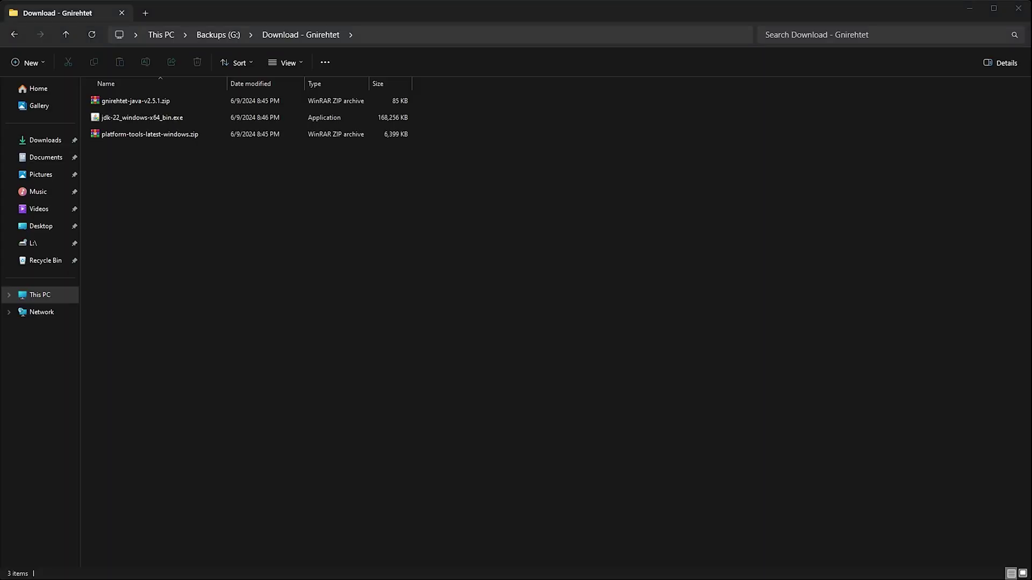
Extract gnirehtet-java-v2.5.1.zip and platform-tools-latest-windows.zip into their own folders inside Download - Gnirehtet
click(373, 225)
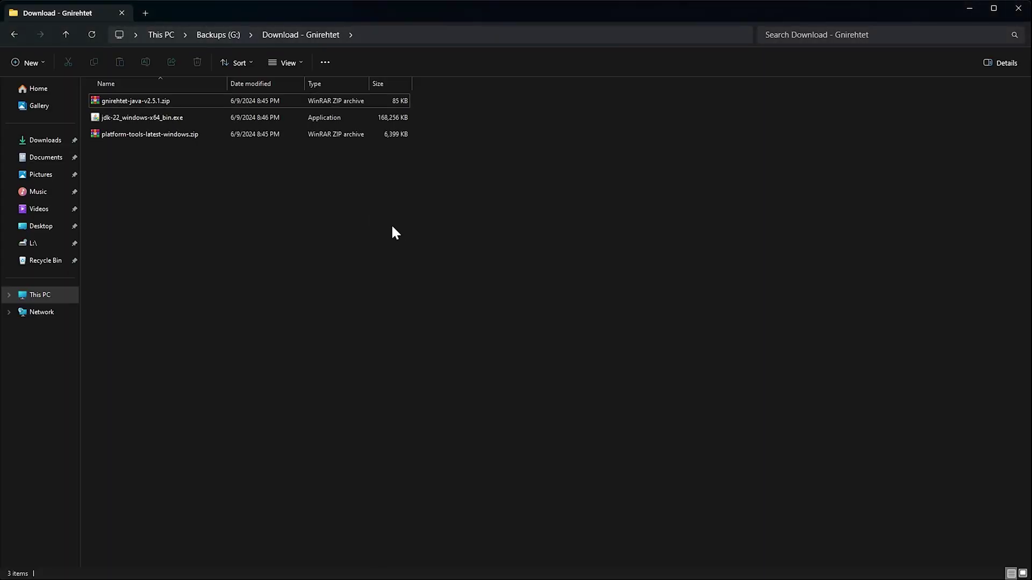
click(167, 95)
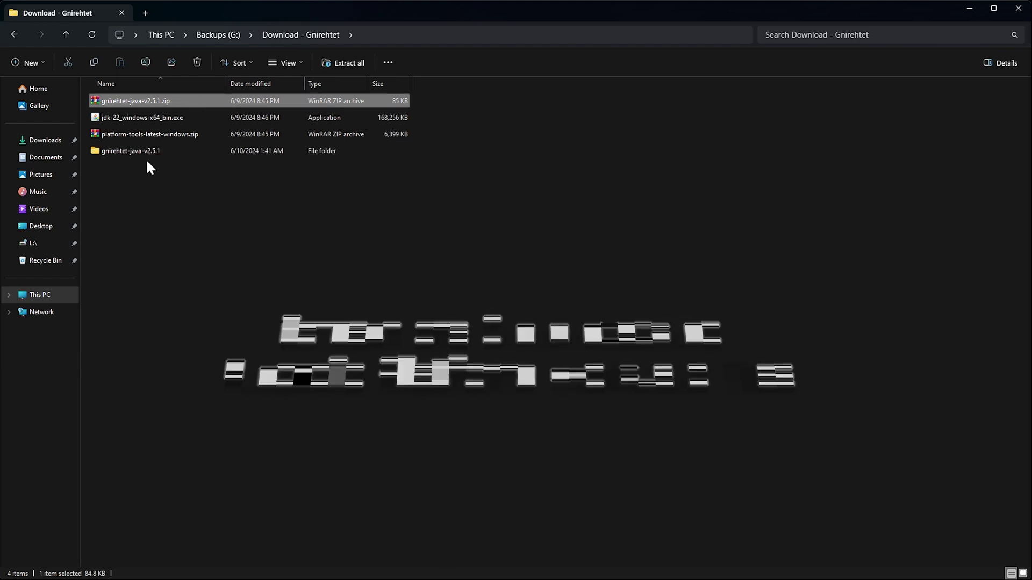
click(150, 137)
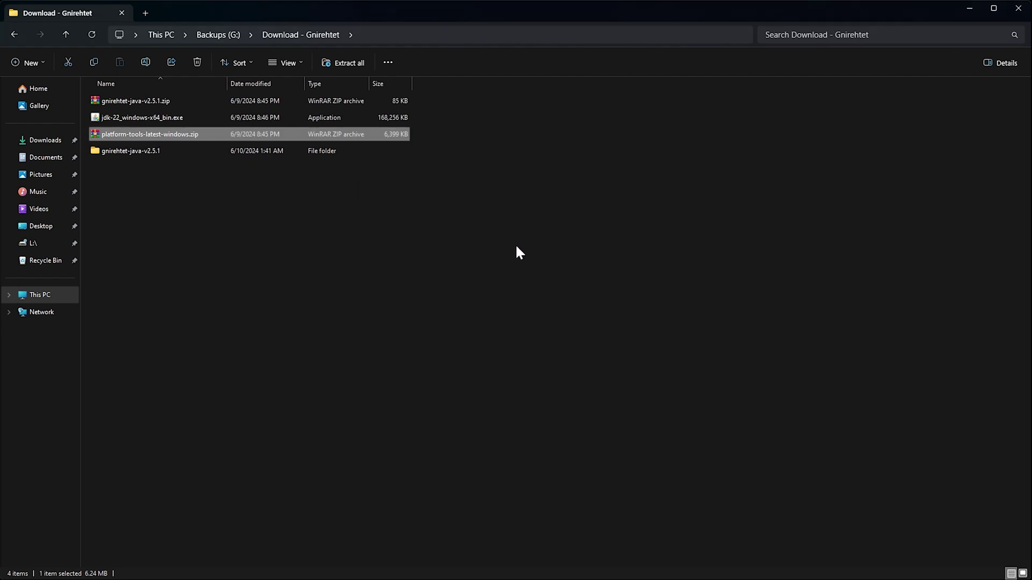
click(294, 243)
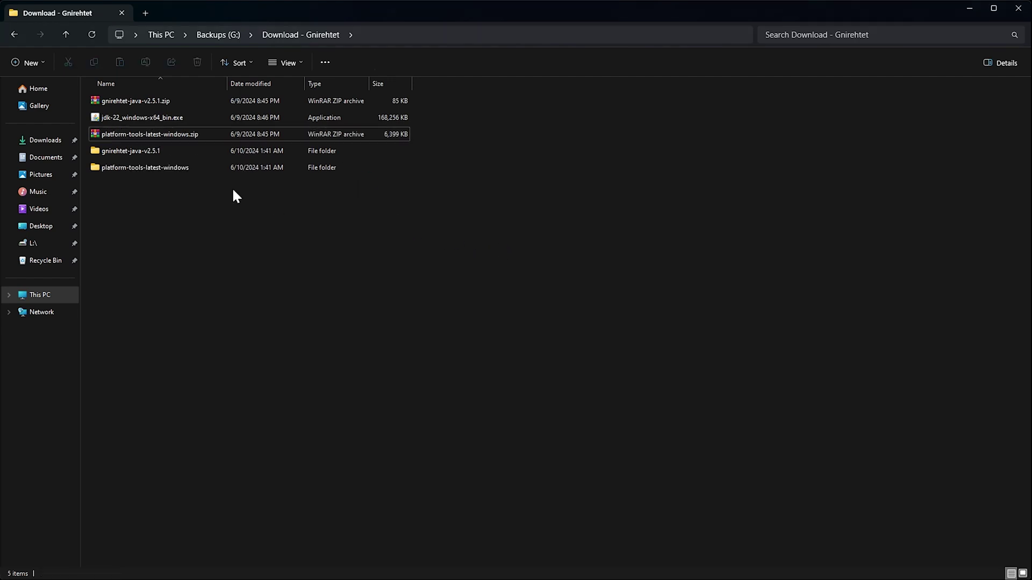
Delete the gnirehtet-java-v2.5.1.zip and platform-tools-latest-windows.zip archives
click(245, 105)
ctrl+click(257, 134)
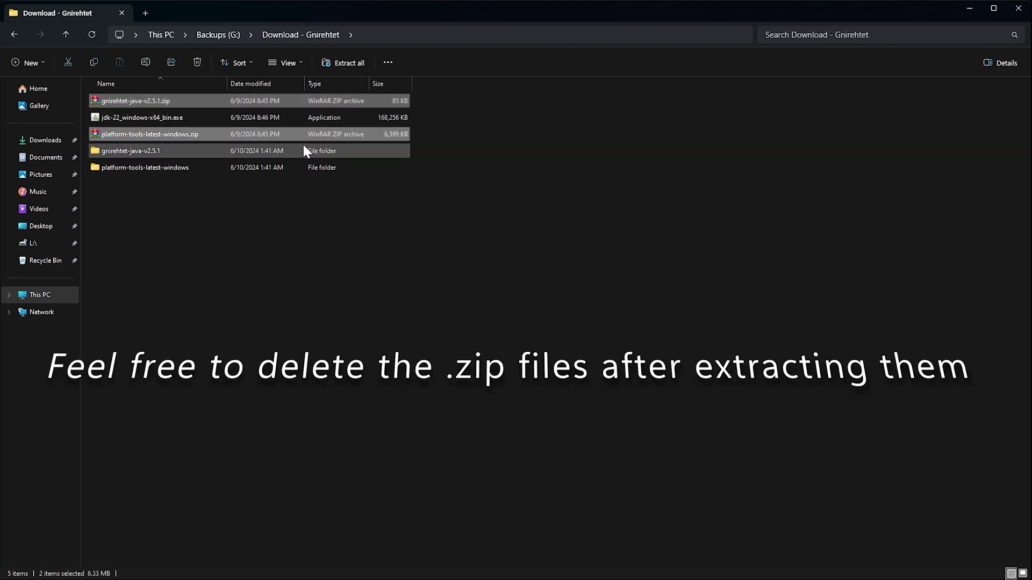
key(Delete)
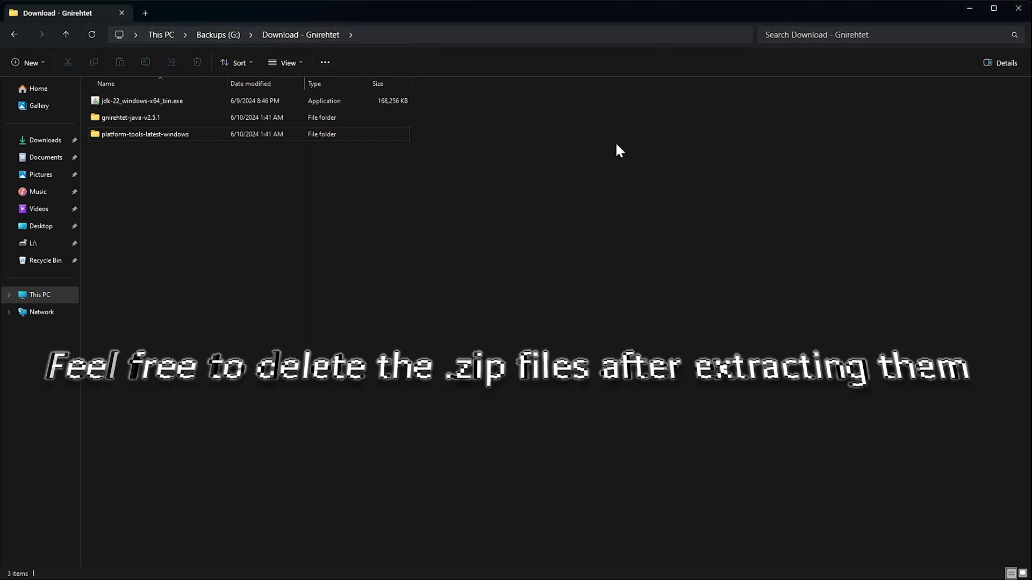
Copy adb.exe, AdbWinApi.dll and AdbWinUsbApi.dll from the platform-tools folder inside platform-tools-latest-windows
double_click(181, 138)
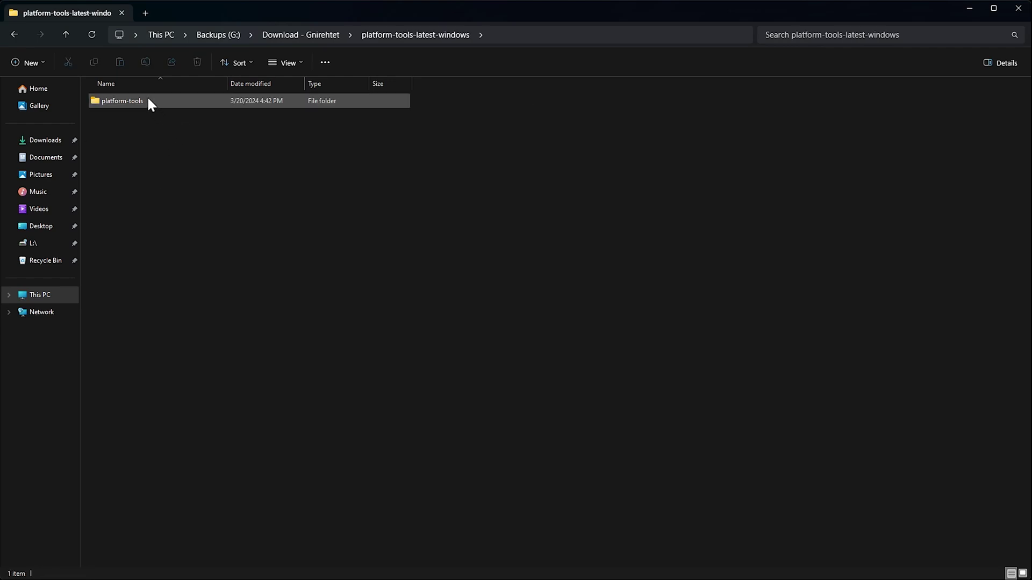
double_click(148, 101)
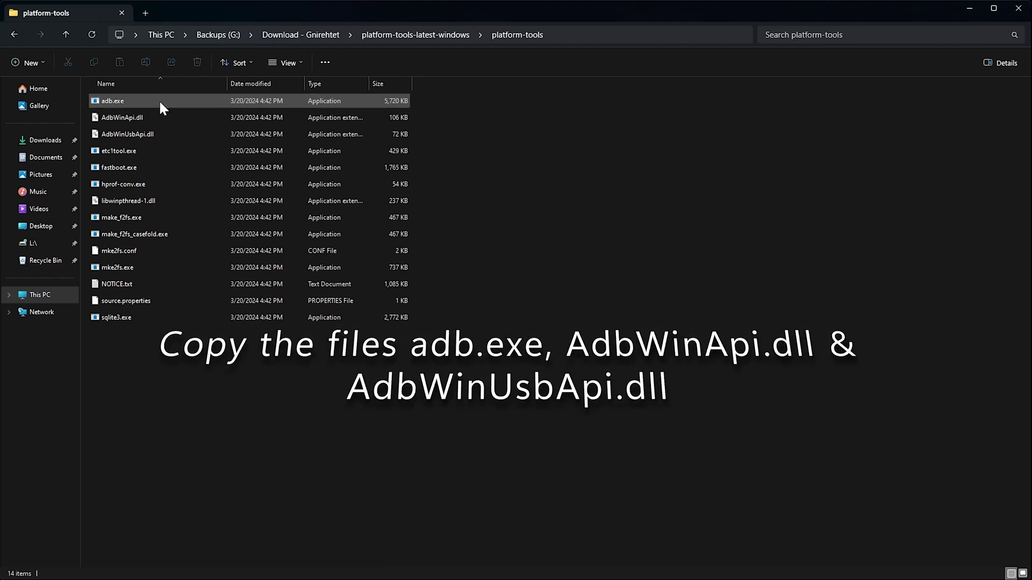
click(159, 100)
ctrl+click(183, 119)
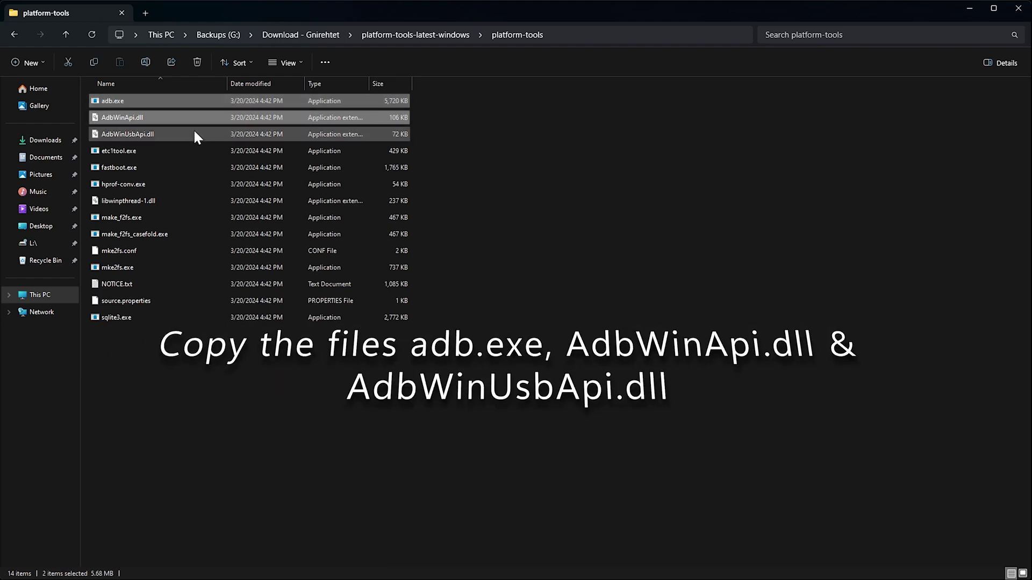
ctrl+click(195, 135)
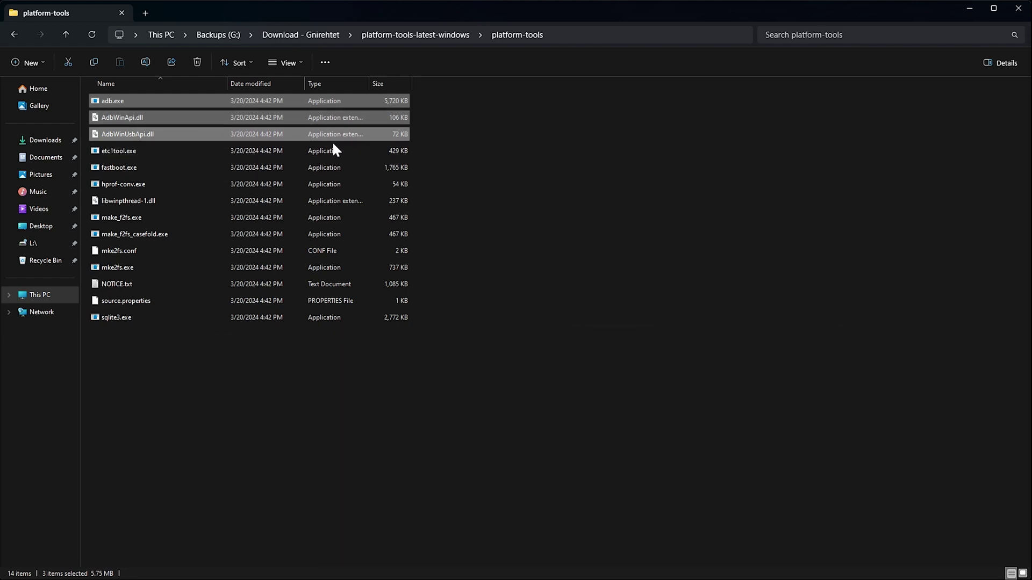
key(ctrl+c)
Paste the copied ADB files into the gnirehtet-java folder inside gnirehtet-java-v2.5.1
key(alt+Left)
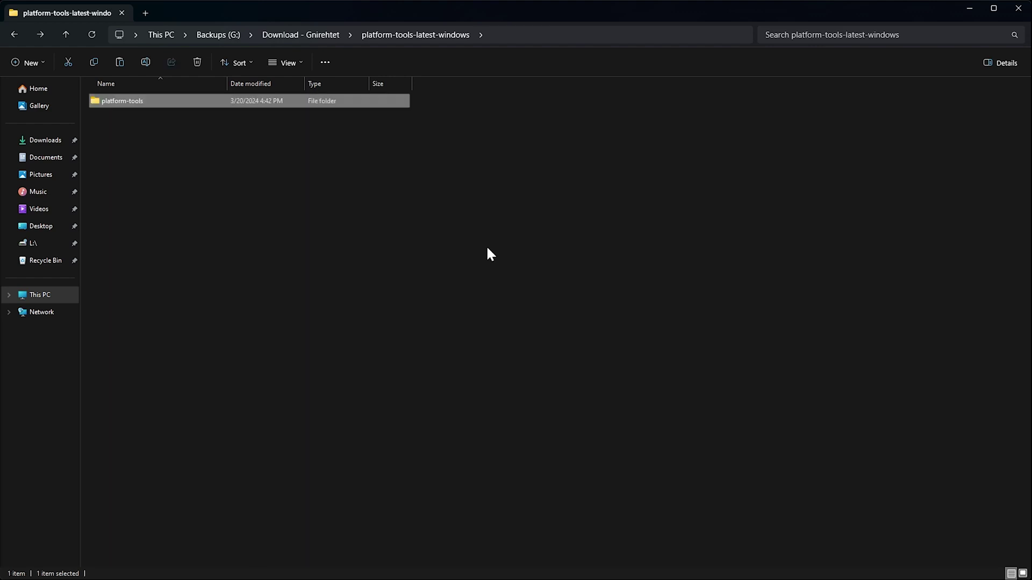
key(alt+Left)
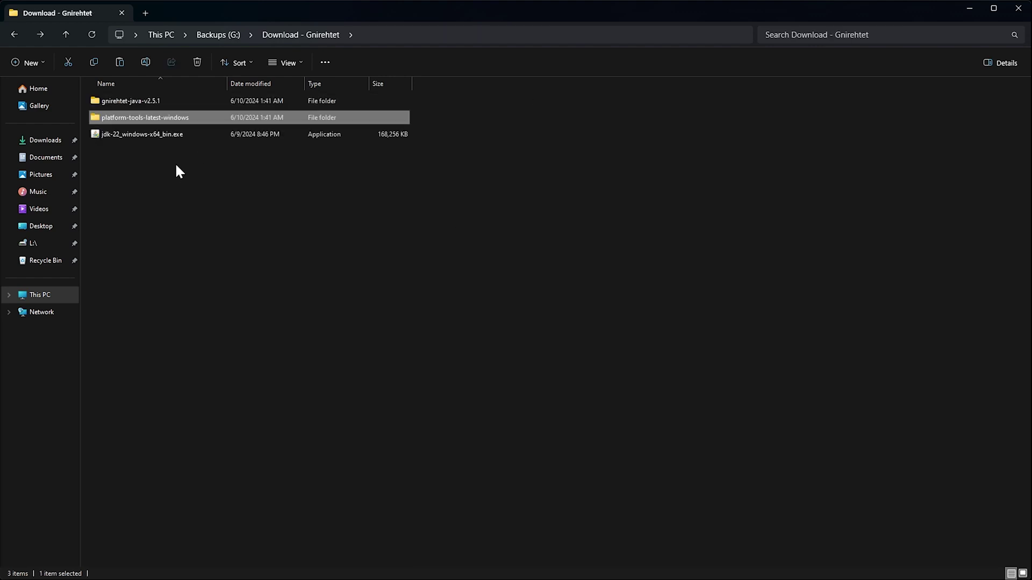
double_click(168, 101)
double_click(168, 101)
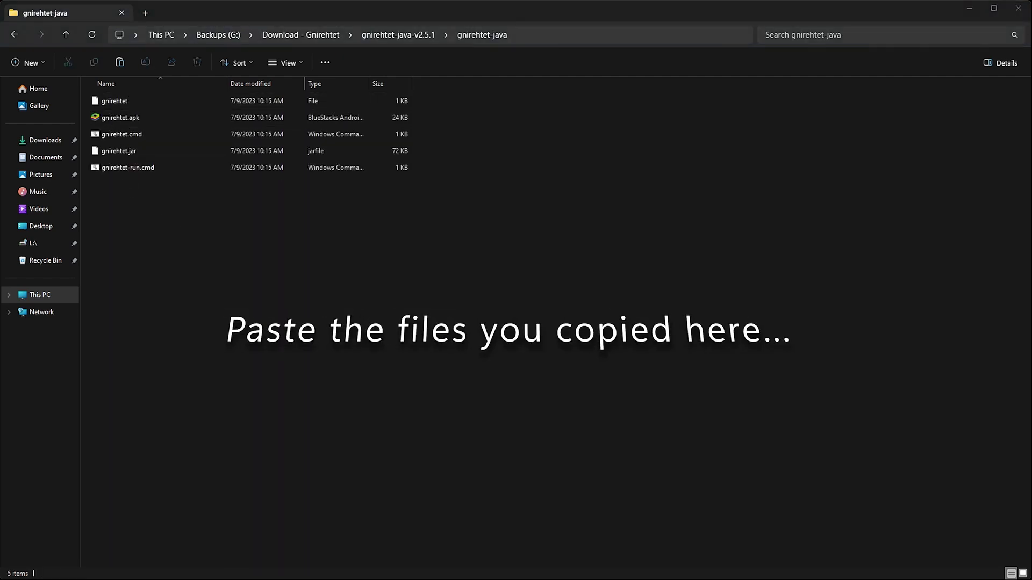
key(ctrl+v)
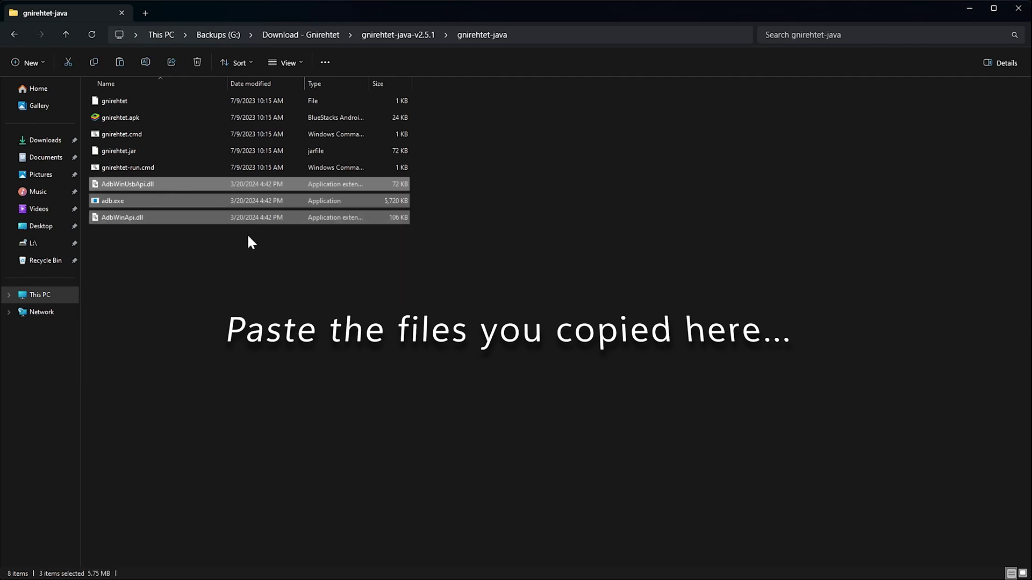
click(292, 283)
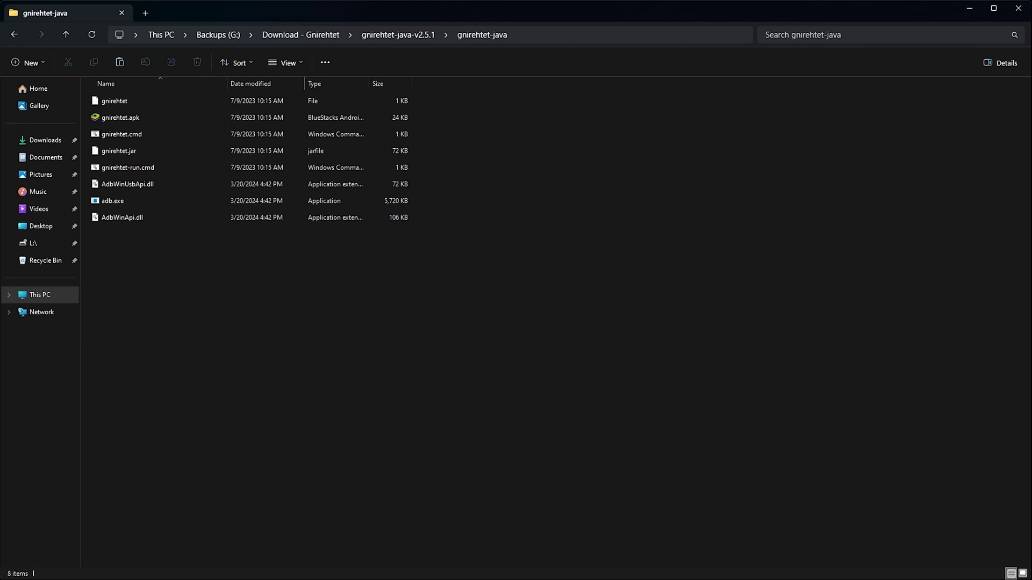
Return to the Download - Gnirehtet folder and run the jdk-22_windows-x64_bin.exe installer
key(alt+Up)
key(alt+Up)
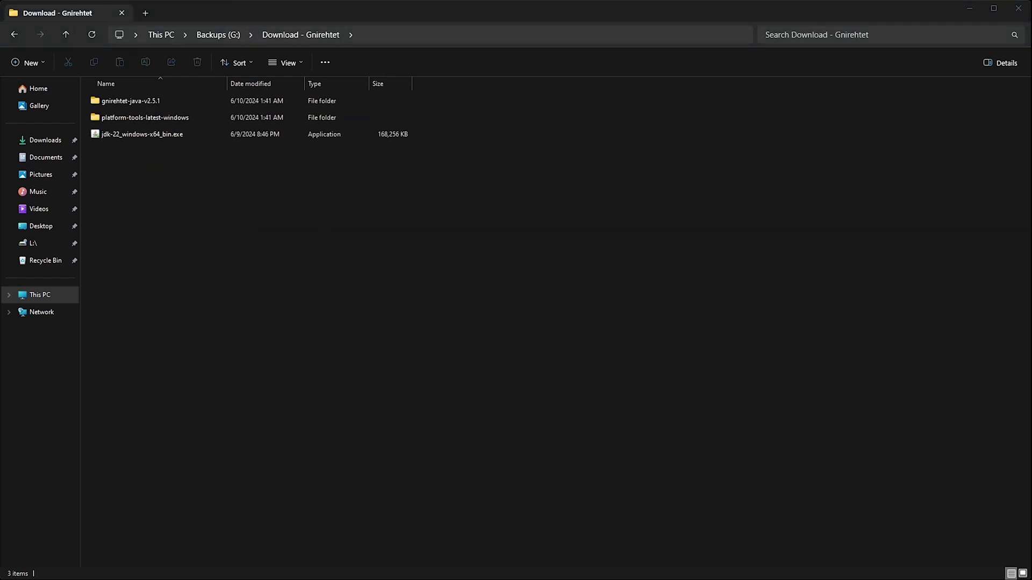
click(187, 135)
click(401, 446)
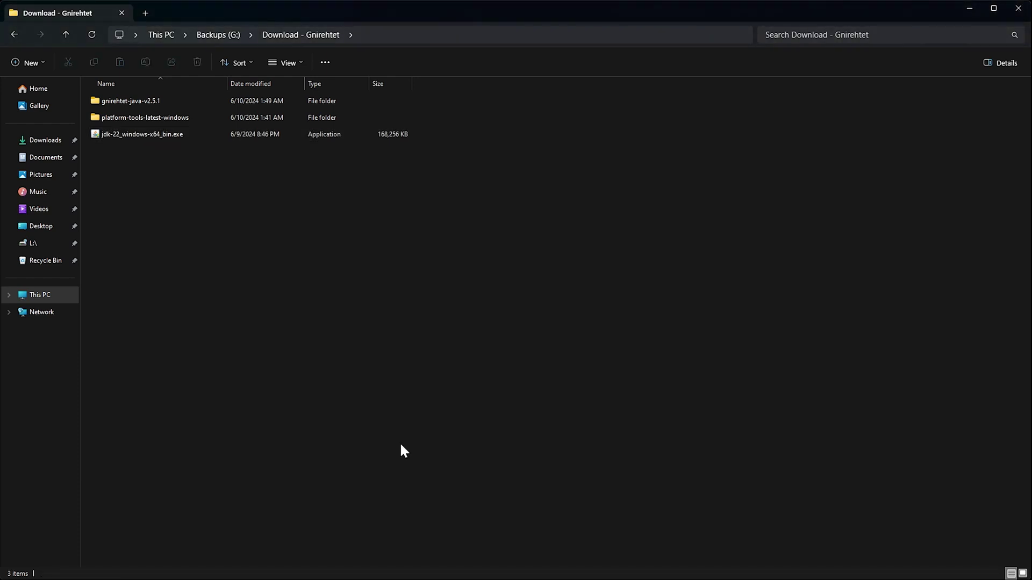
Move the gnirehtet-java folder out of gnirehtet-java-v2.5.1 to the root of the Backups (G:) drive and open it there
double_click(171, 99)
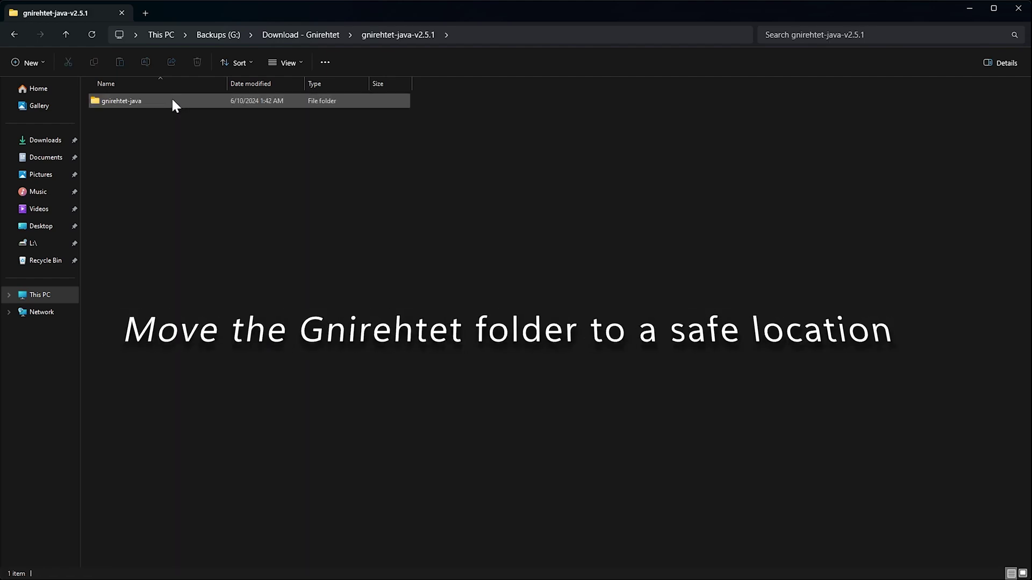
double_click(172, 100)
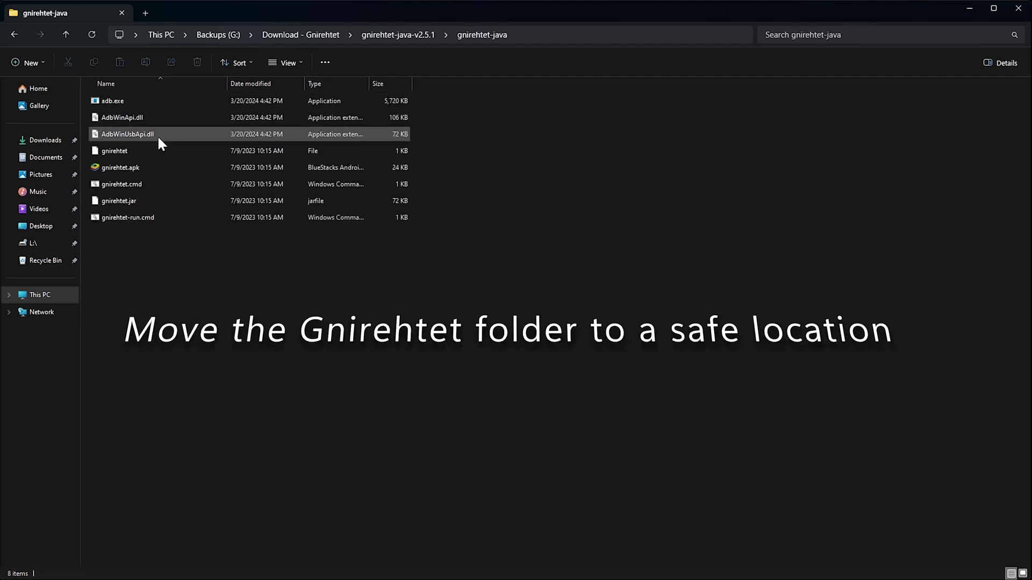
click(65, 36)
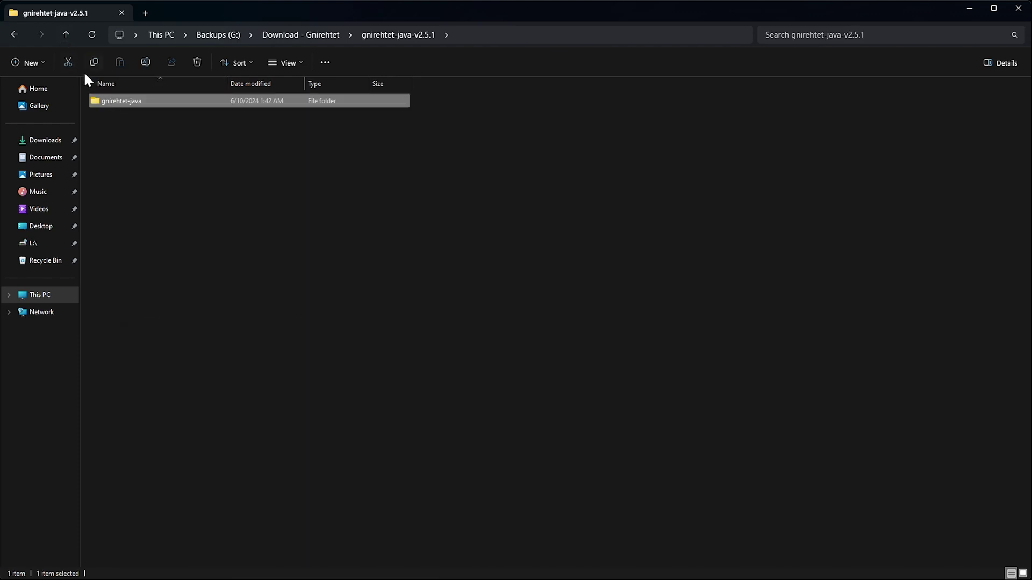
click(68, 62)
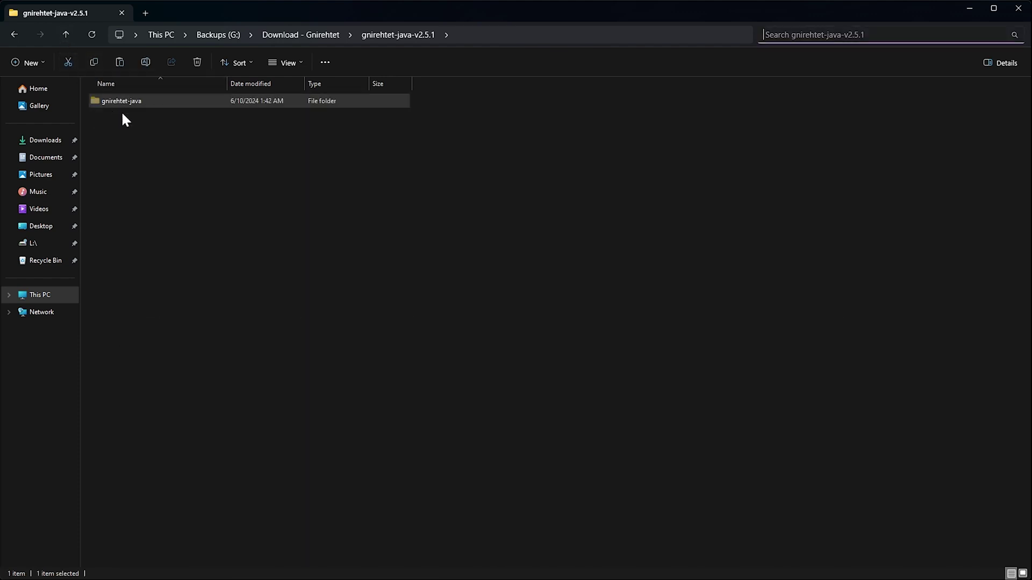
click(66, 34)
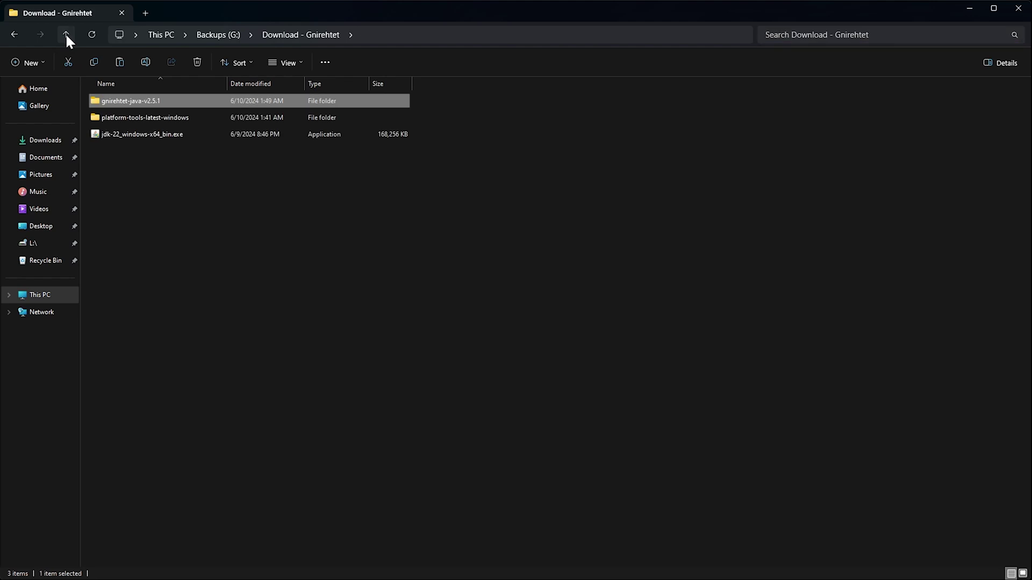
click(66, 33)
click(163, 181)
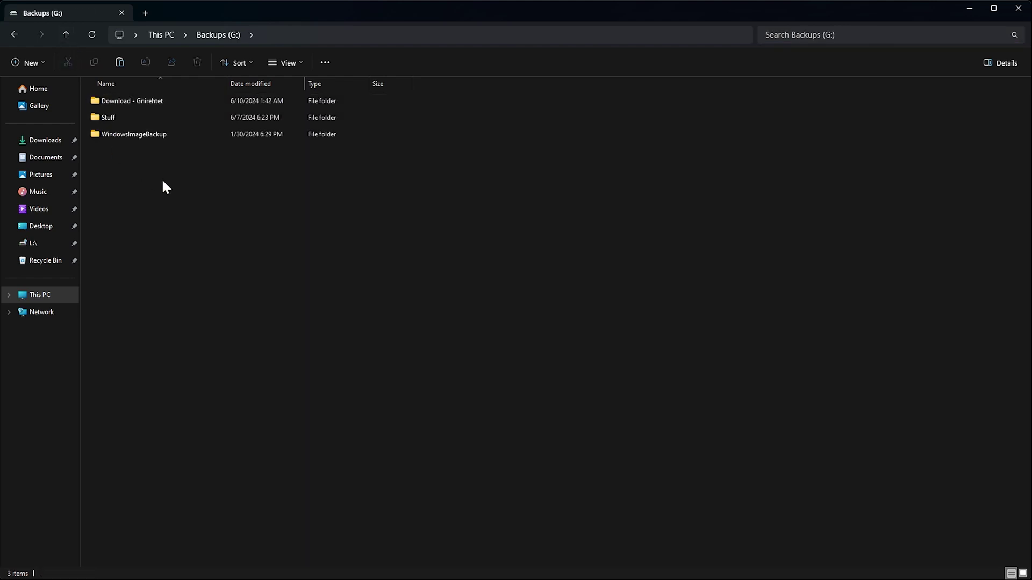
click(117, 67)
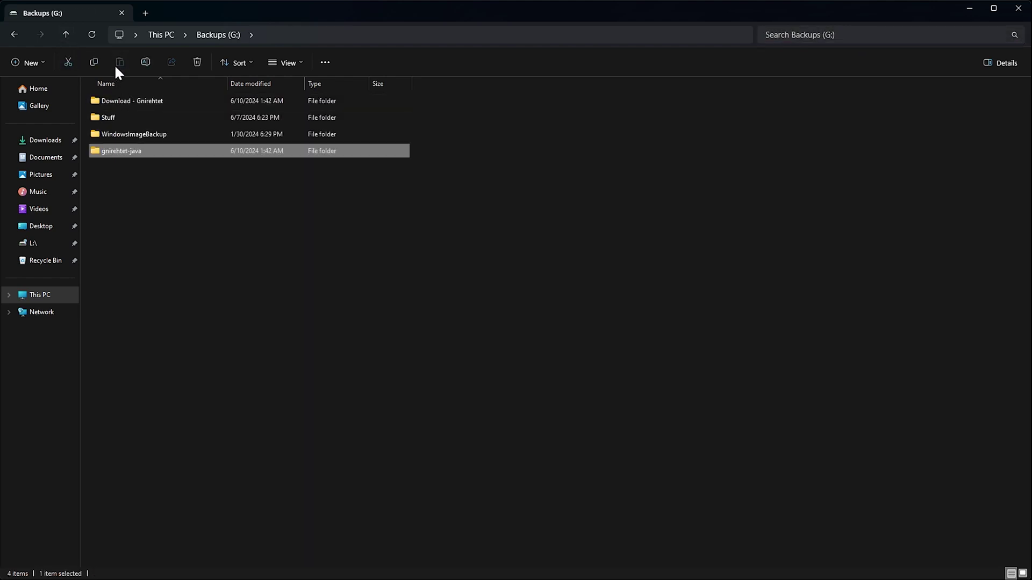
click(179, 198)
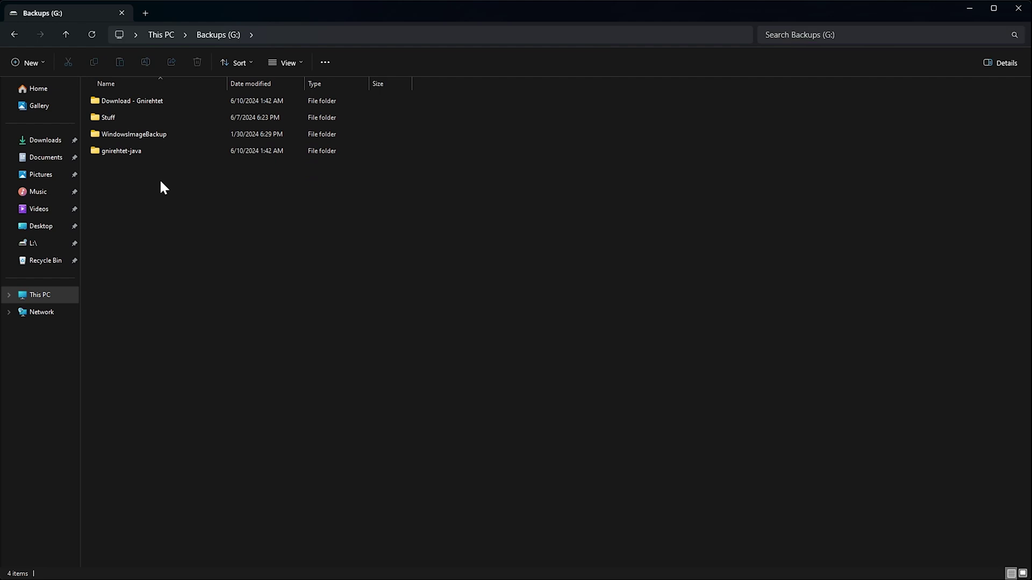
double_click(142, 152)
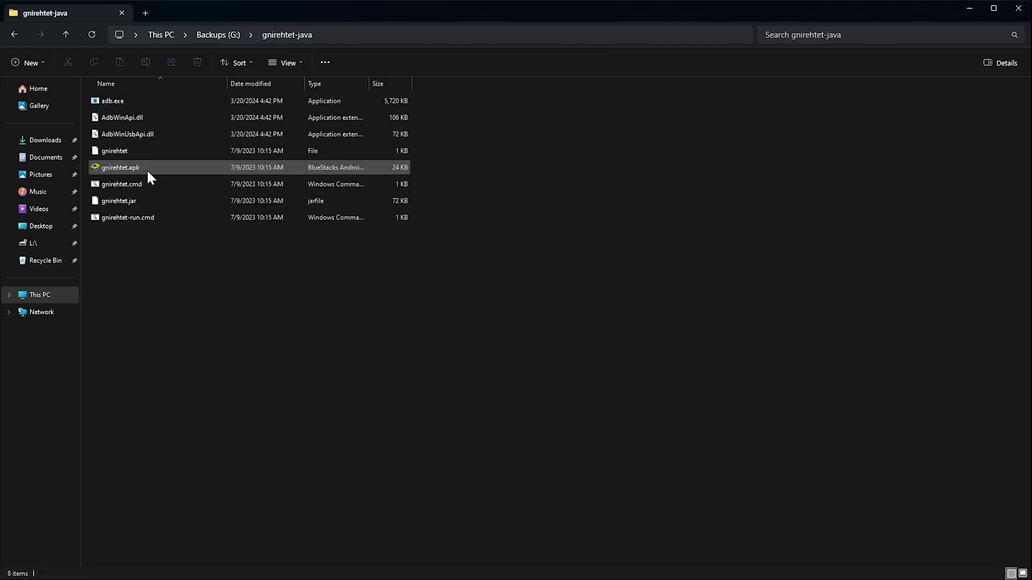
Go up to the Backups (G:) drive and delete the Download - Gnirehtet folder
click(66, 33)
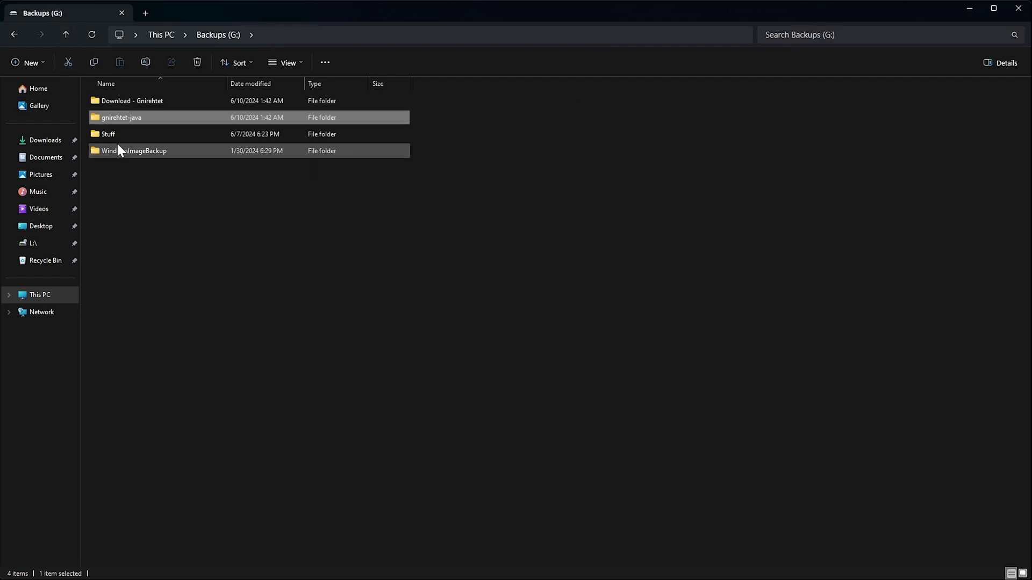
click(159, 101)
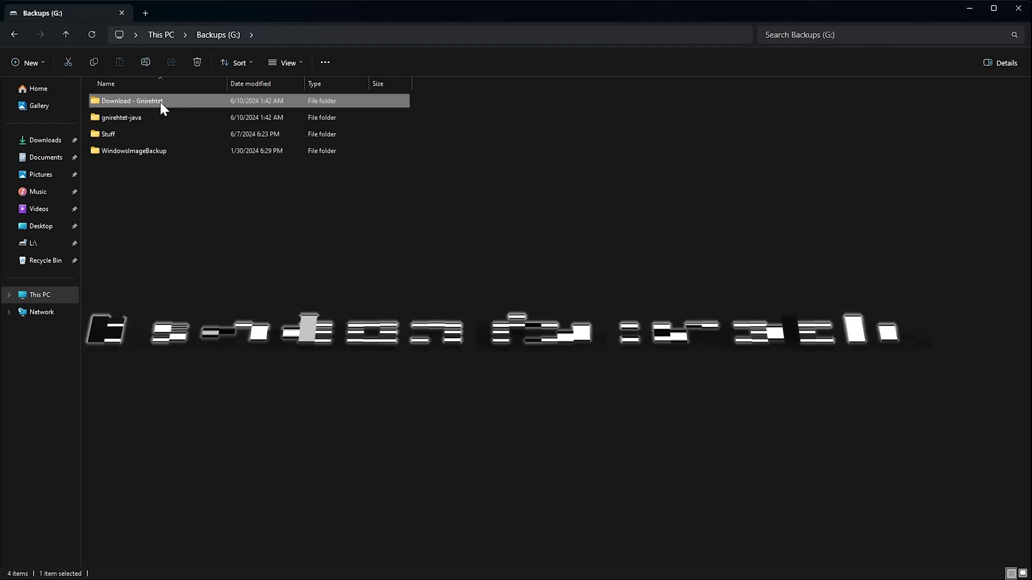
click(199, 62)
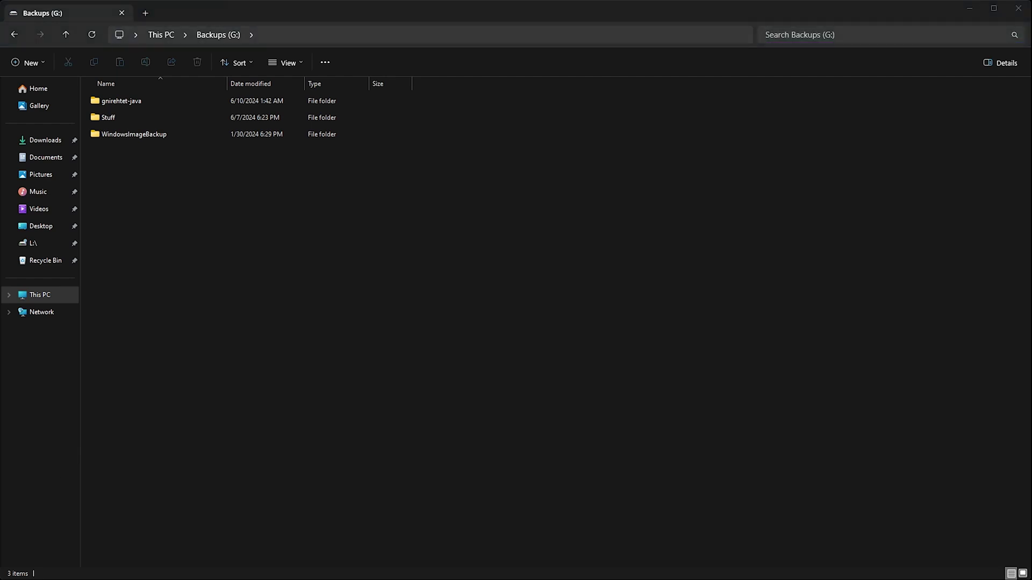
click(303, 389)
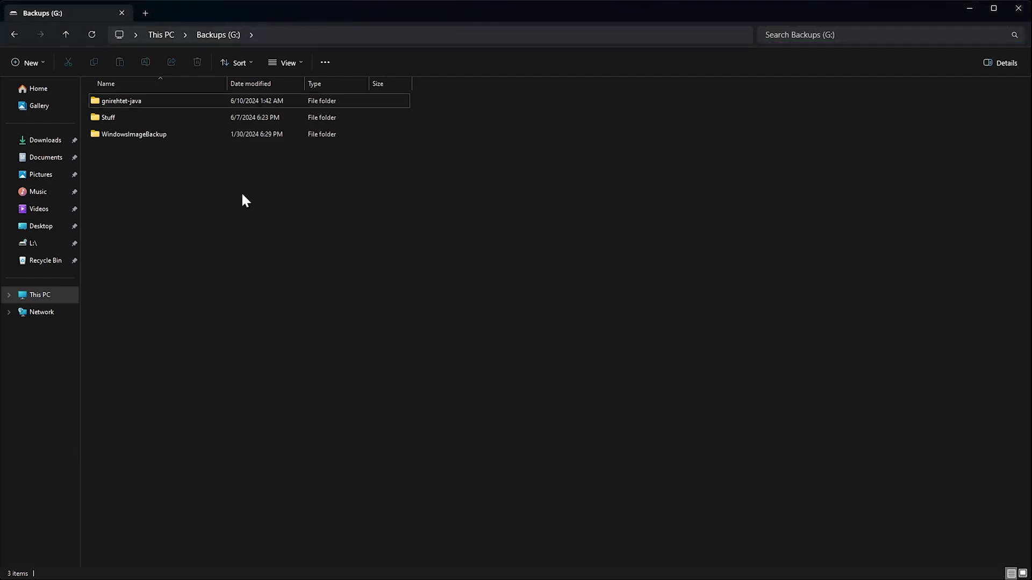
Open the gnirehtet-java folder on the Backups (G:) drive and copy gnirehtet.apk
double_click(159, 102)
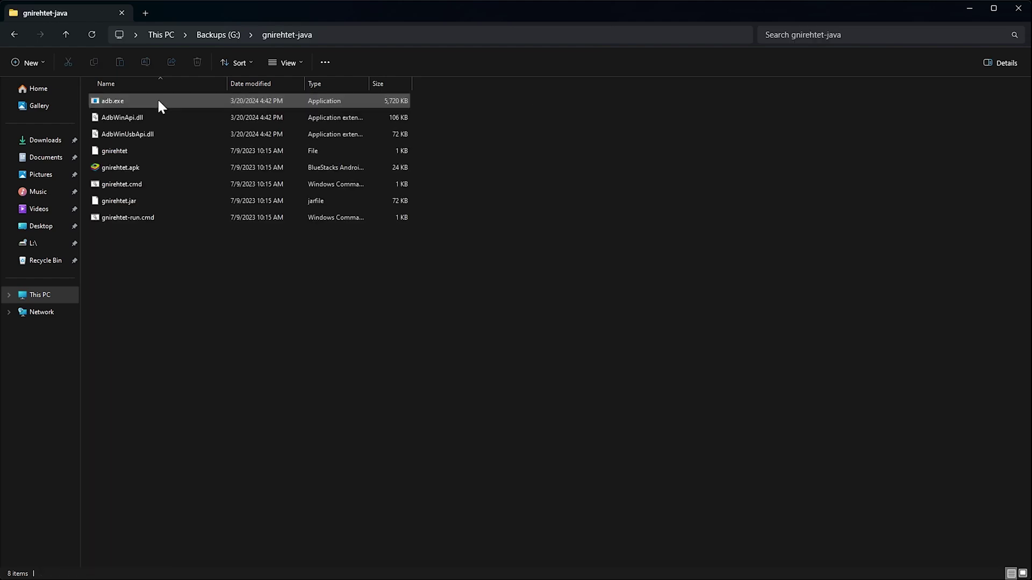
click(136, 167)
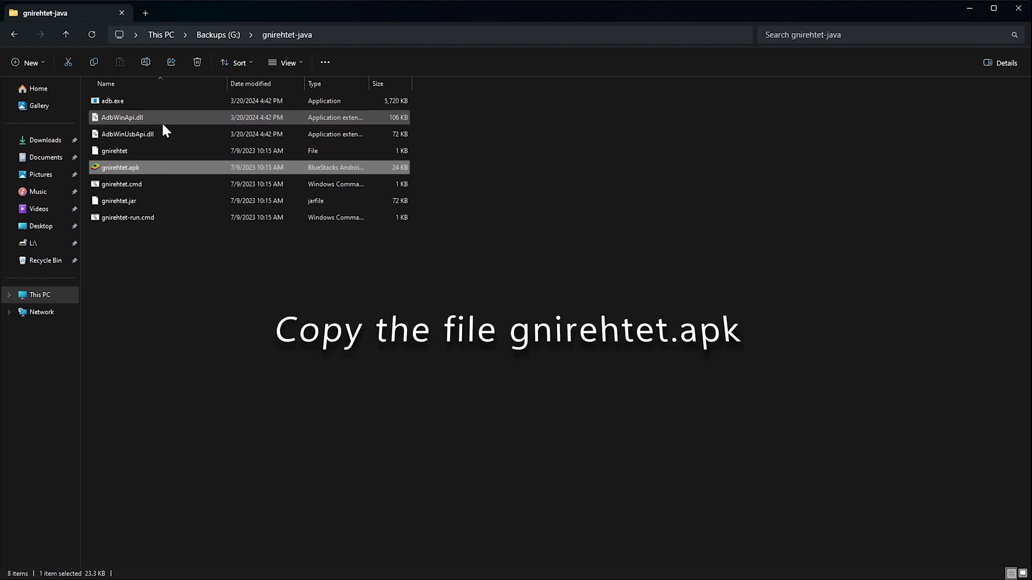
click(93, 61)
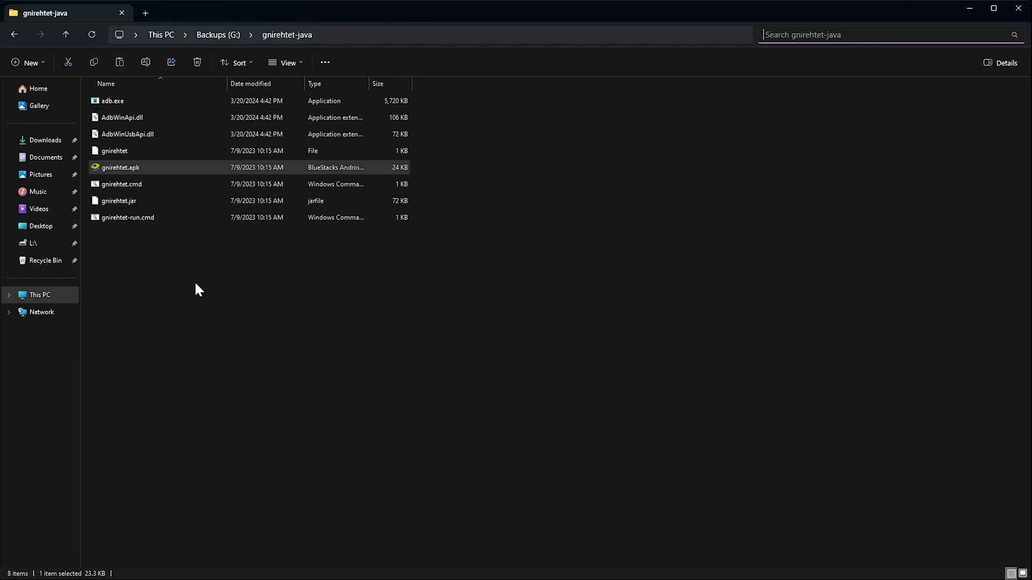
Paste gnirehtet.apk into the Download folder of the PICO 4's internal shared storage
click(47, 299)
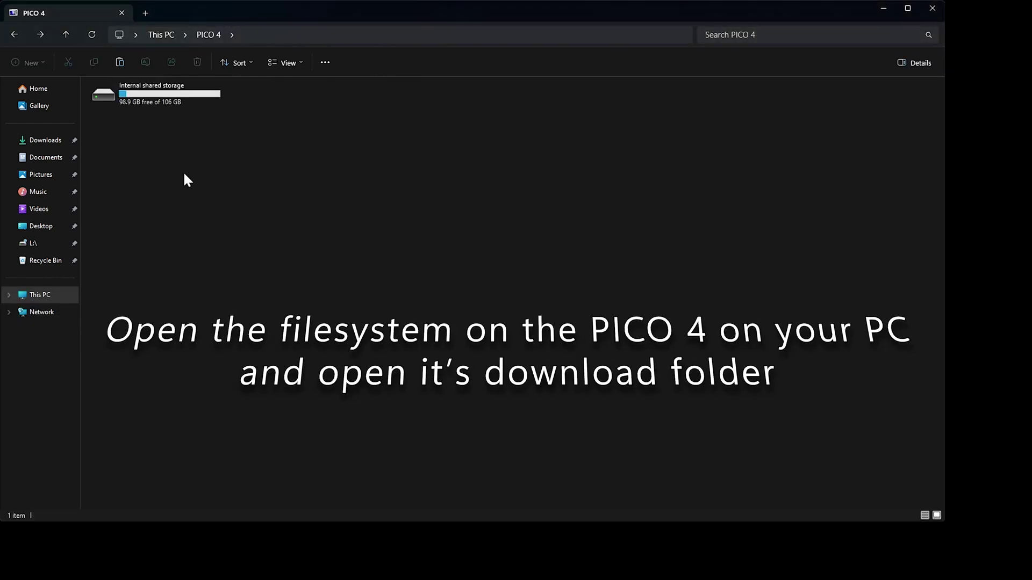
click(156, 98)
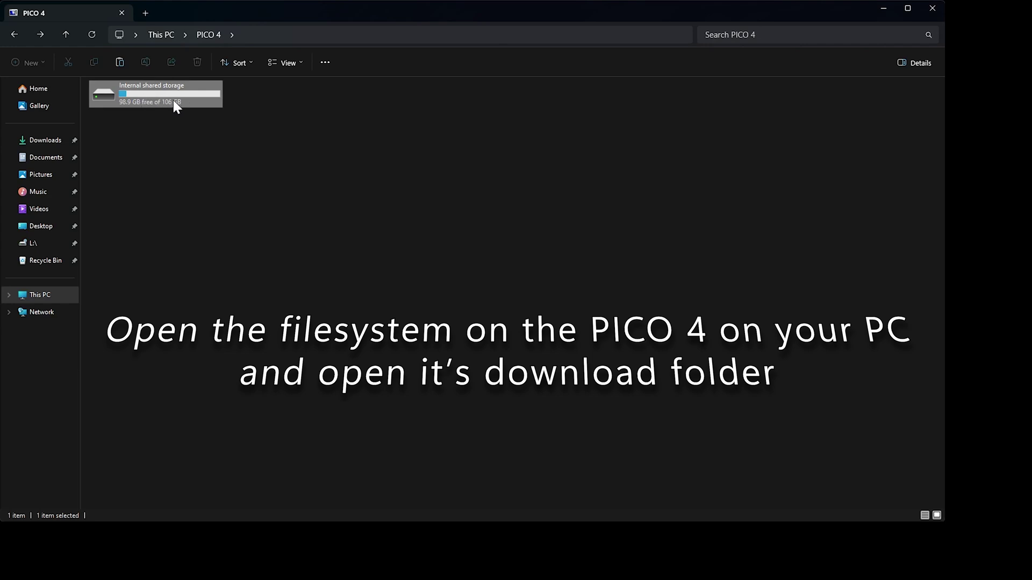
double_click(173, 101)
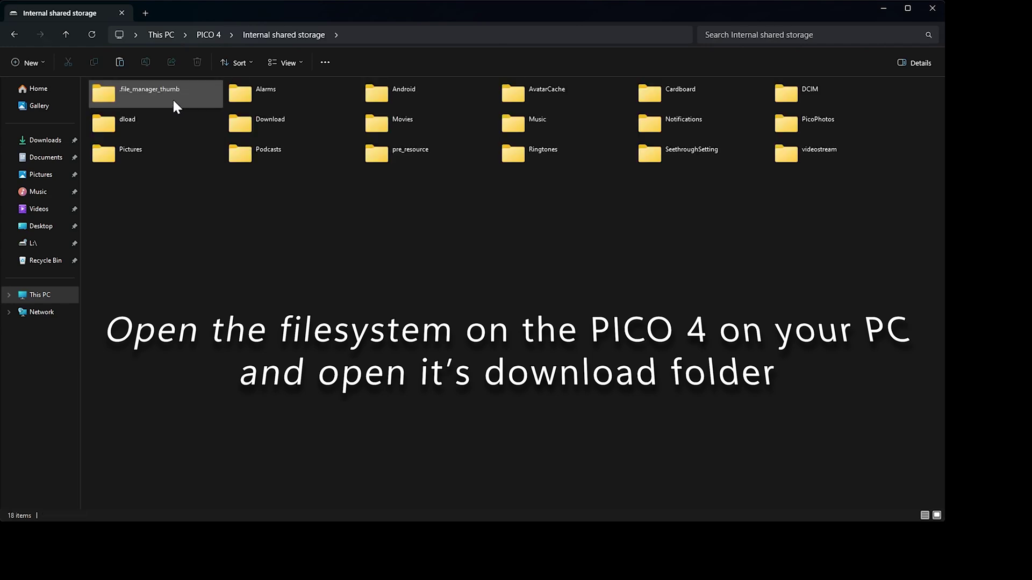
click(274, 122)
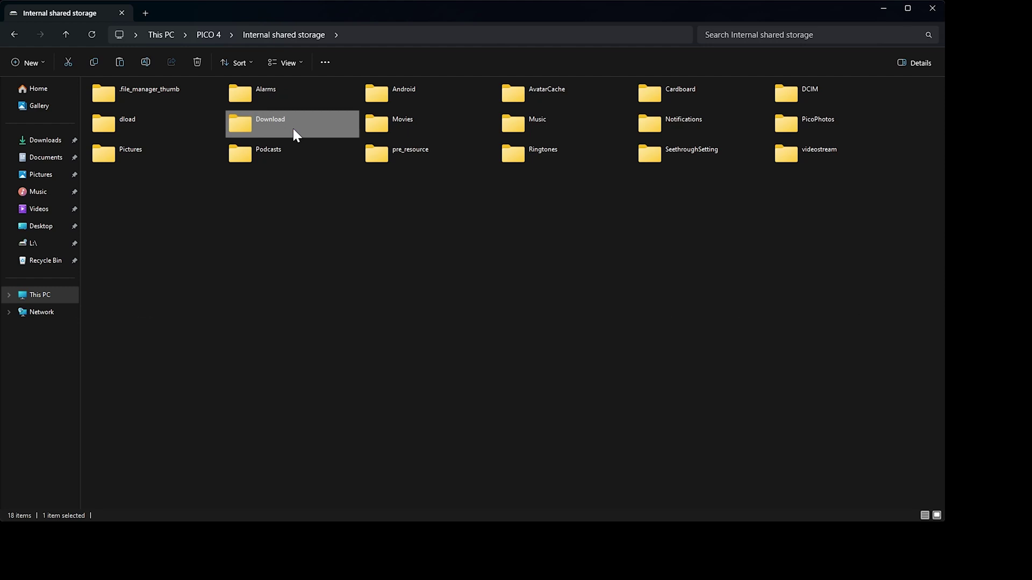
double_click(294, 130)
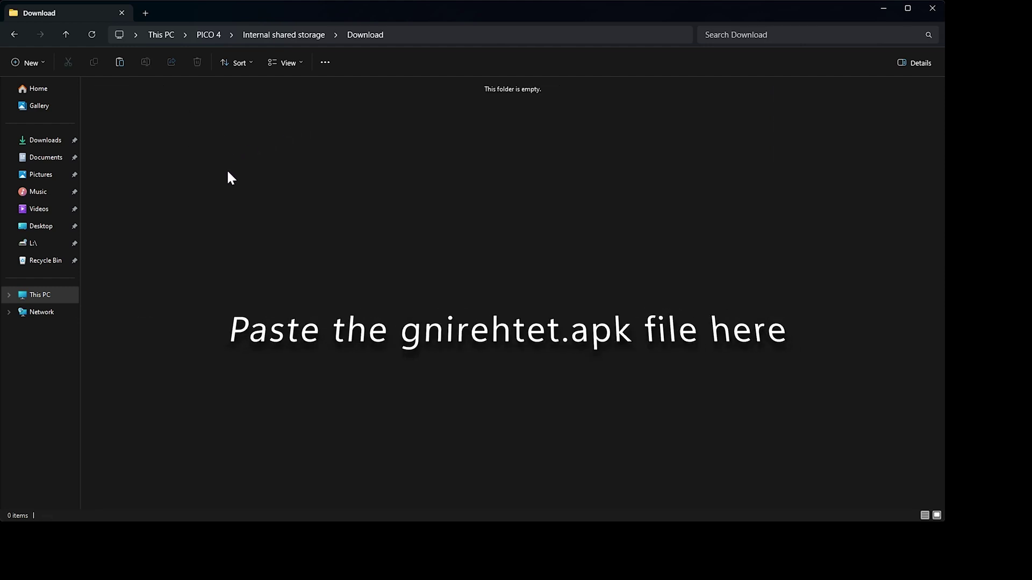
click(118, 63)
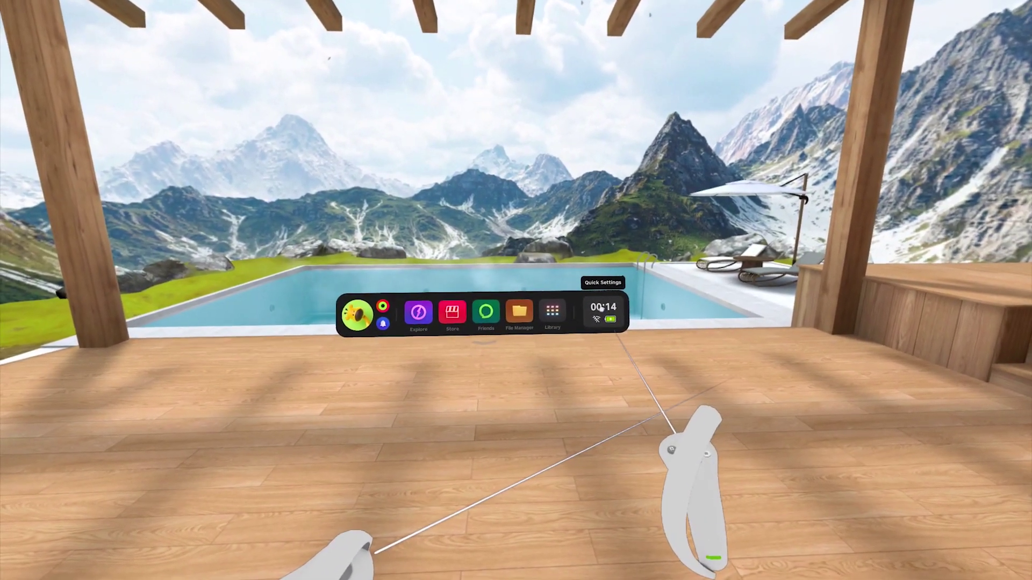
On the PICO 4 headset, open Settings and go to the lower part of the General options
click(604, 314)
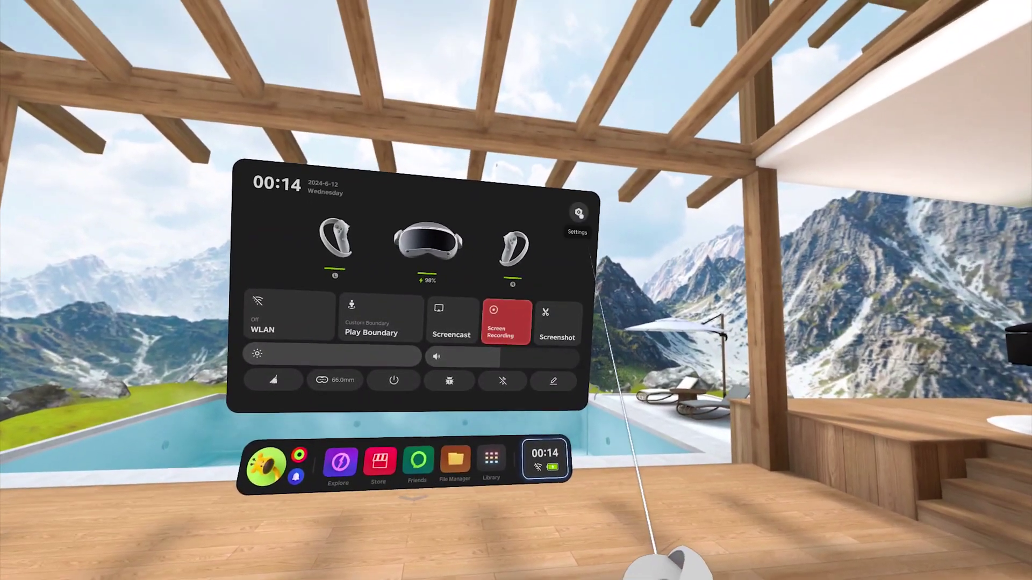
click(575, 209)
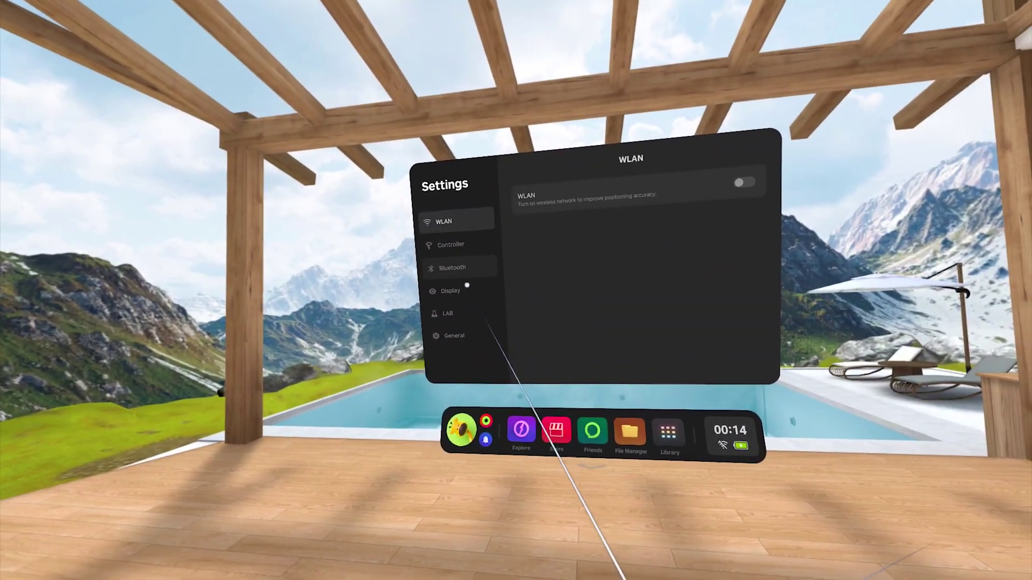
click(458, 335)
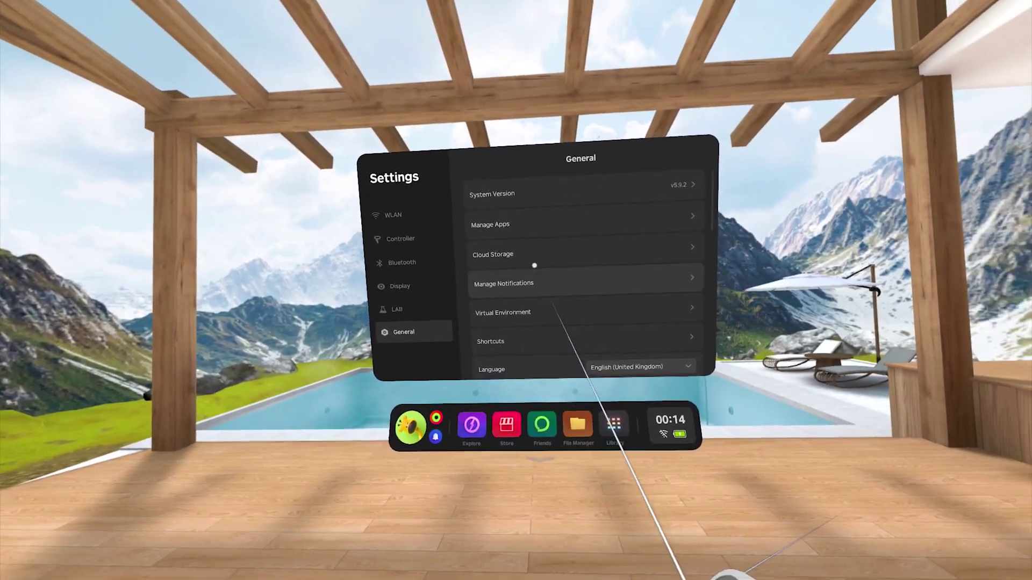
scroll(554, 215, down, 1)
scroll(554, 223, down, 5)
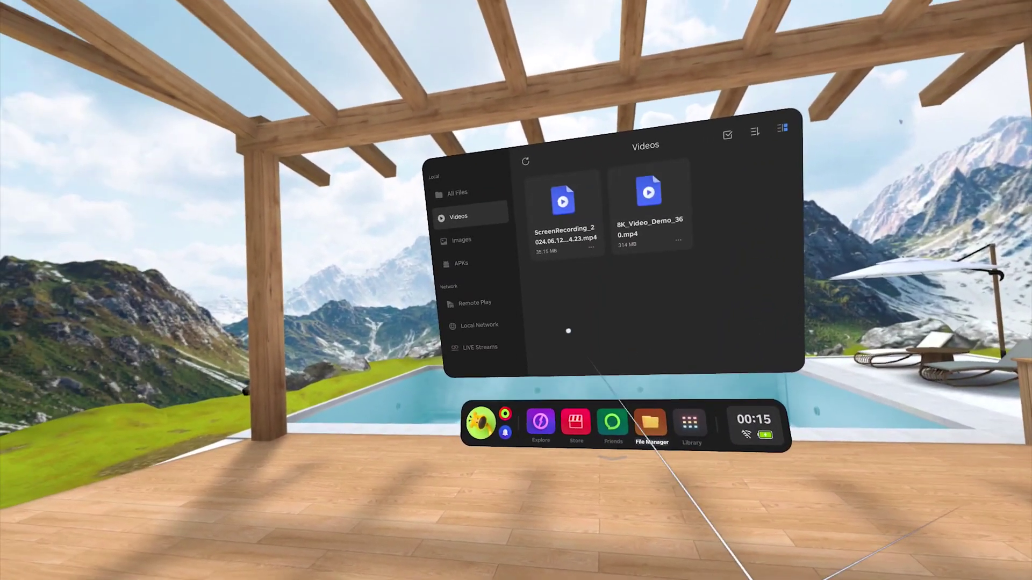
Install gnirehtet.apk from the Download folder in the headset's File Manager and finish the installer
click(472, 194)
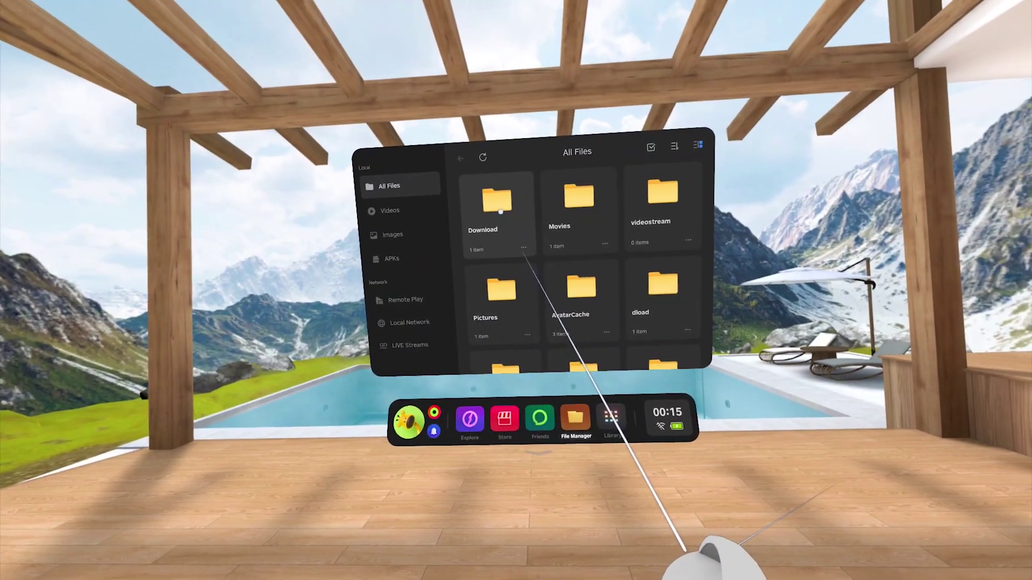
click(517, 243)
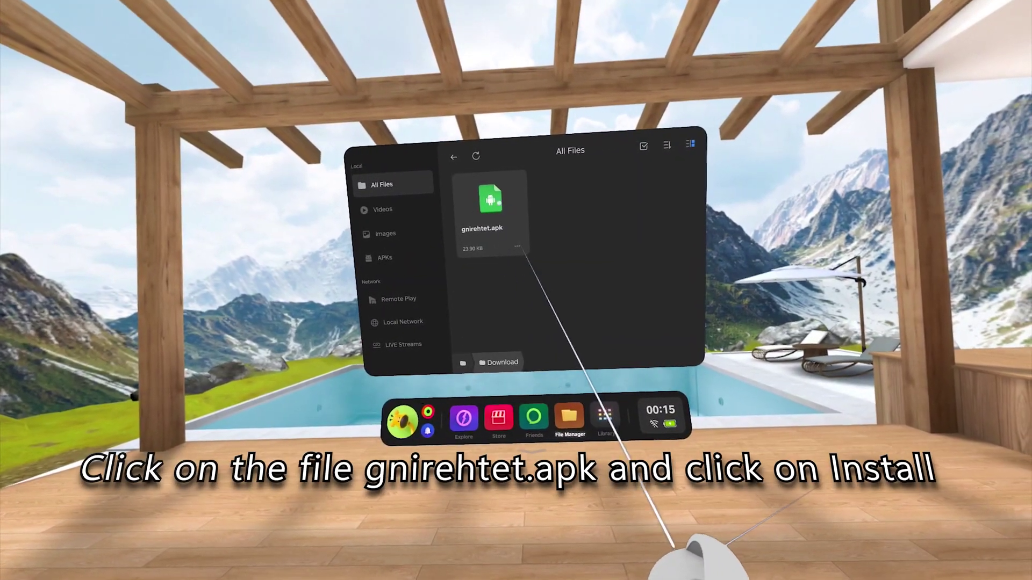
click(471, 220)
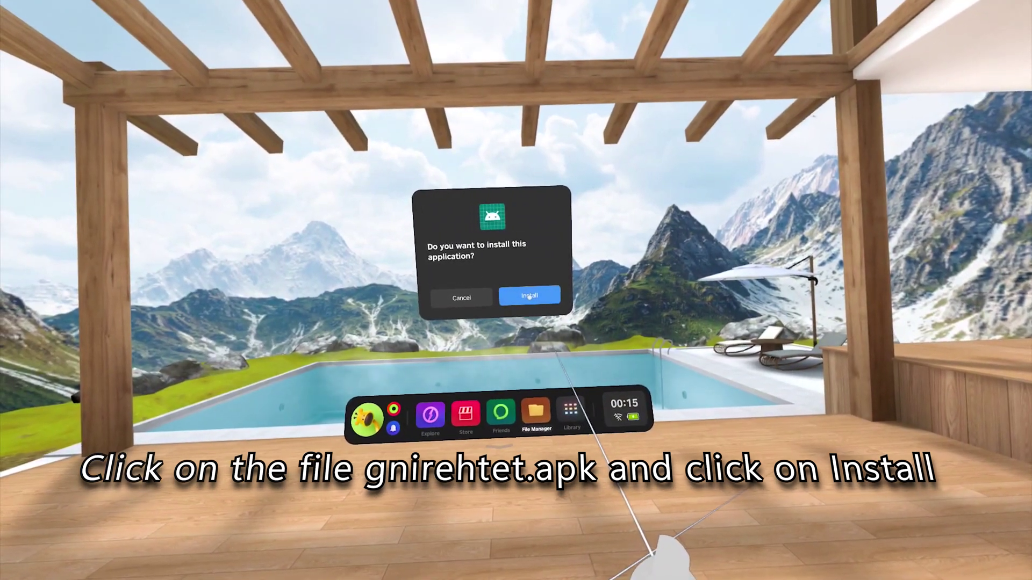
click(533, 294)
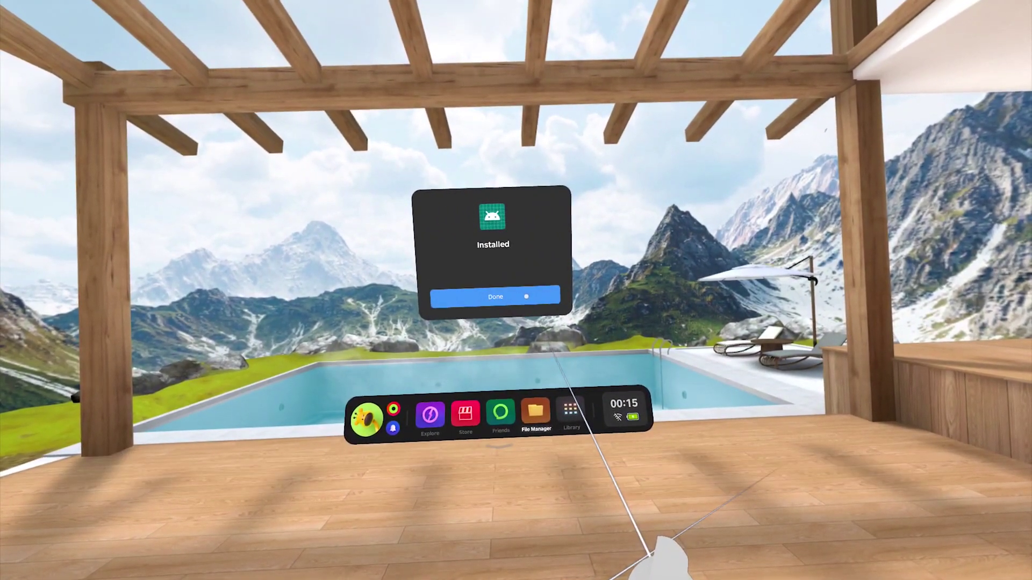
click(524, 296)
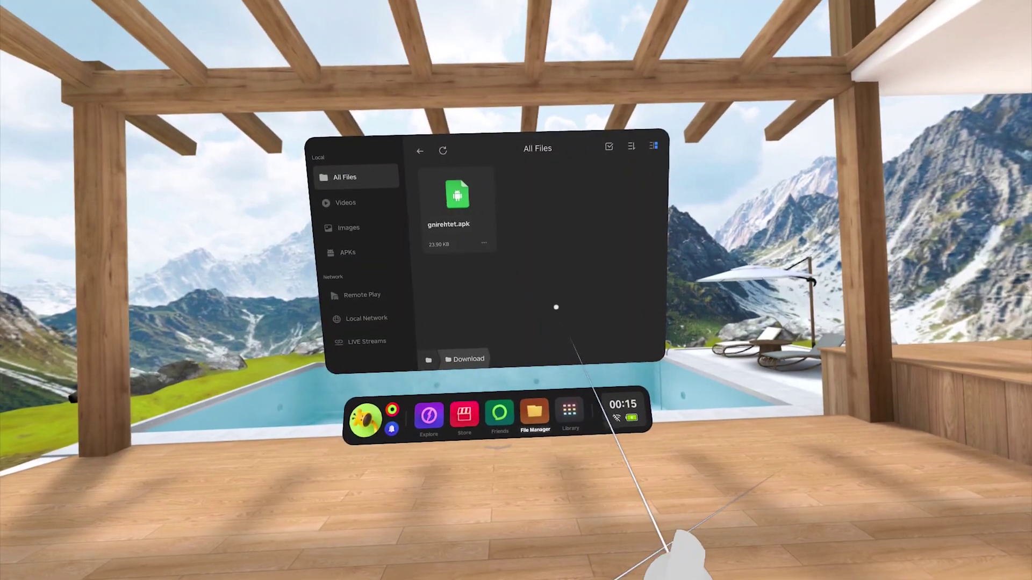
click(618, 409)
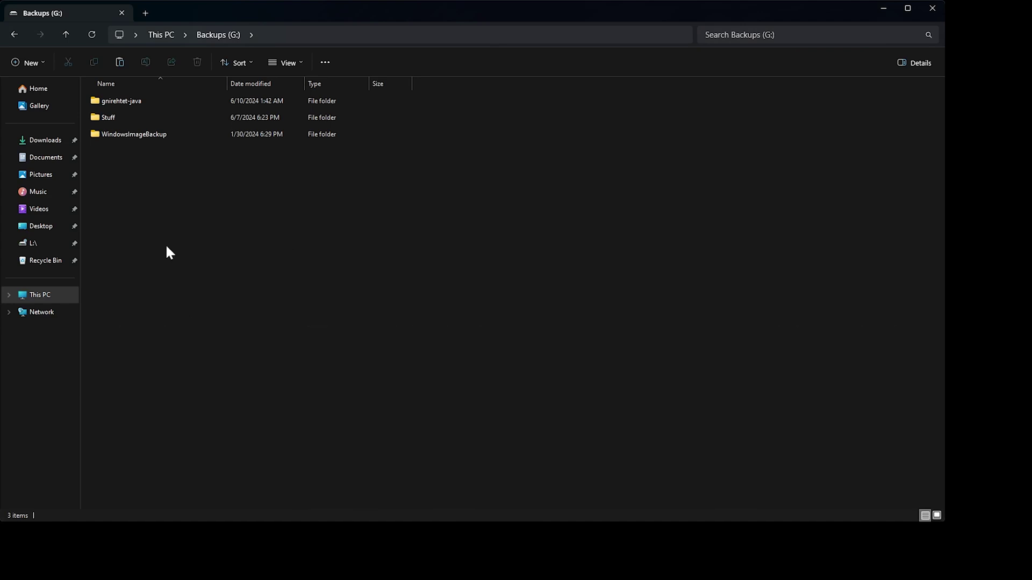
On the PC, start a command prompt in the gnirehtet-java folder on G: and run adb devices
double_click(153, 102)
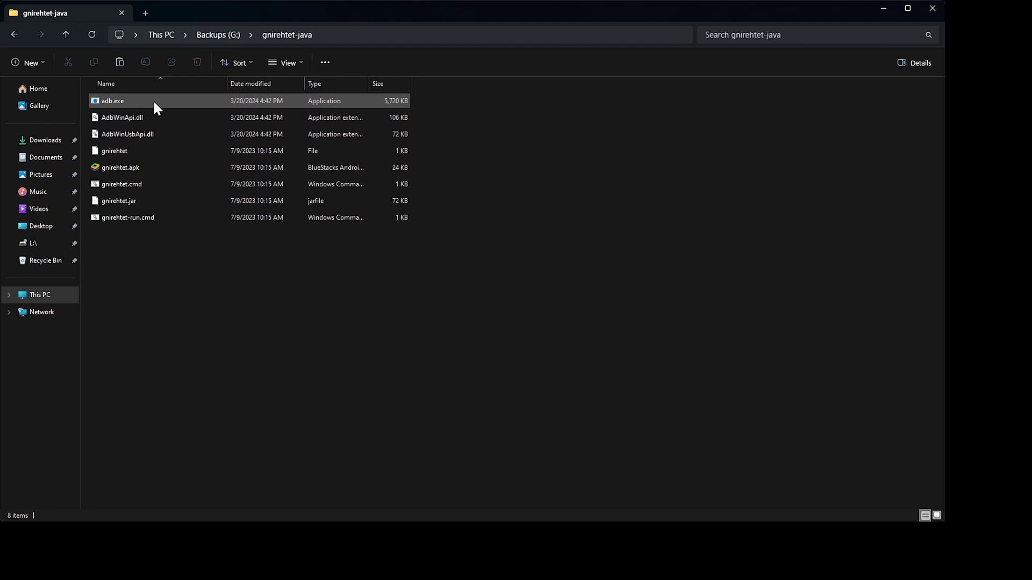
click(153, 103)
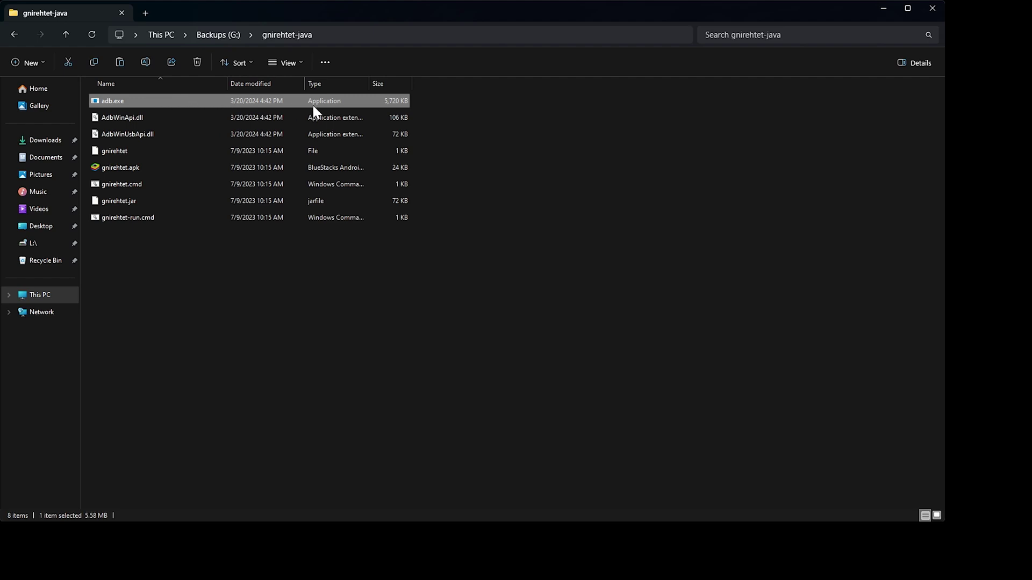
click(403, 31)
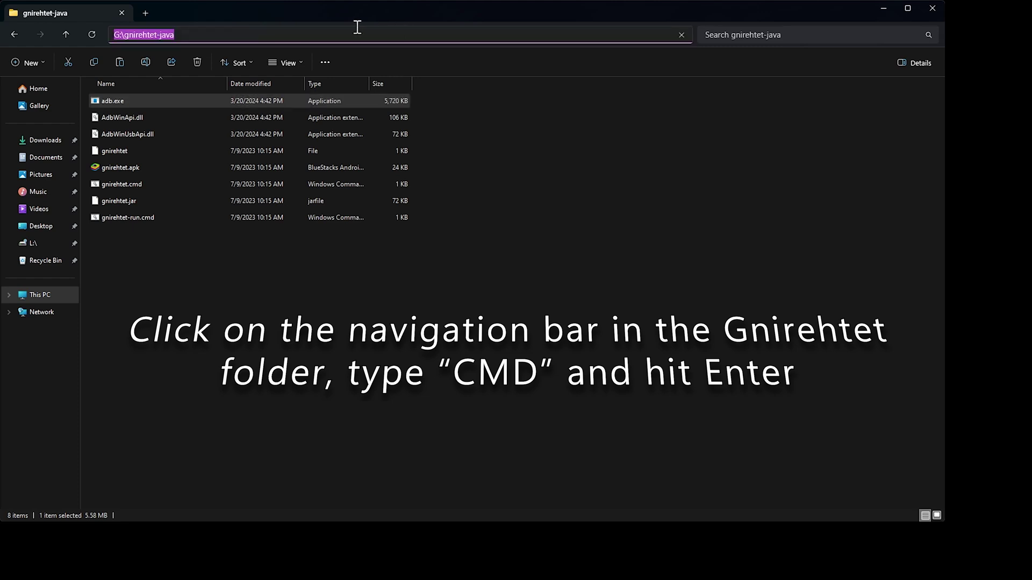
text(cmd)
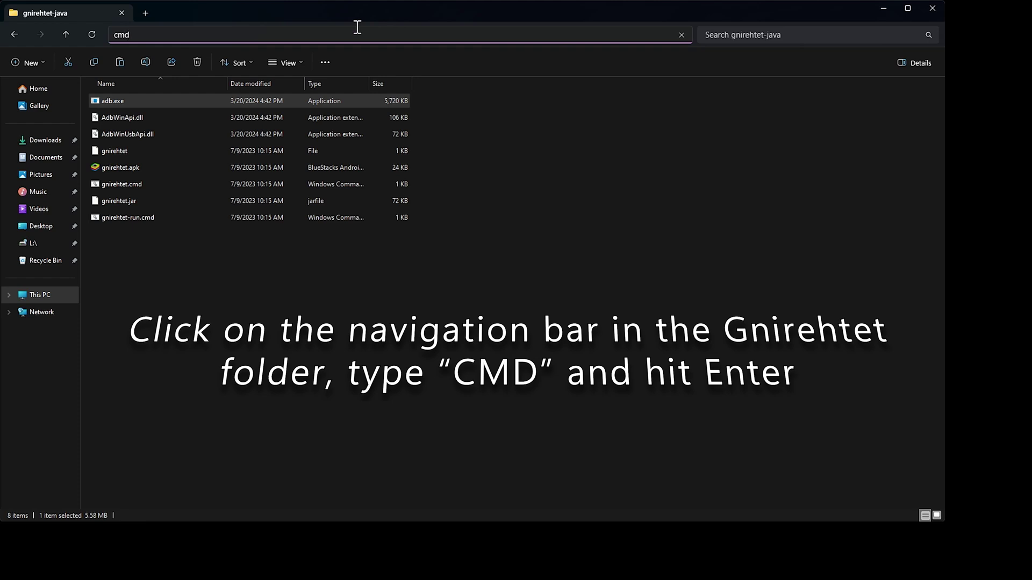
key(Return)
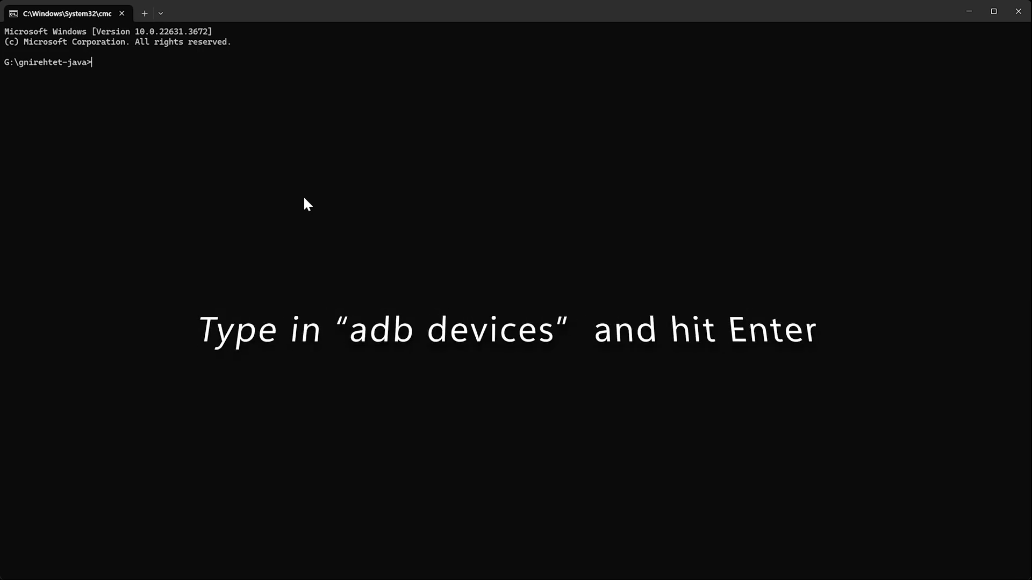
text(adb devices)
key(Return)
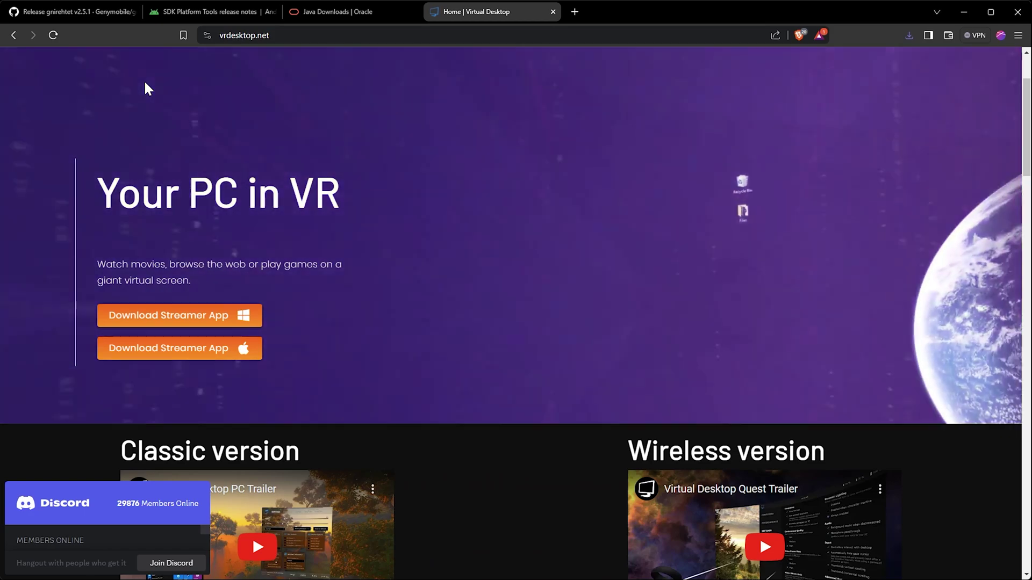
Find the Windows Streamer App on vrdesktop.net, then install Virtual Desktop Streamer and launch it on finishing setup
scroll(516, 290, up, 3)
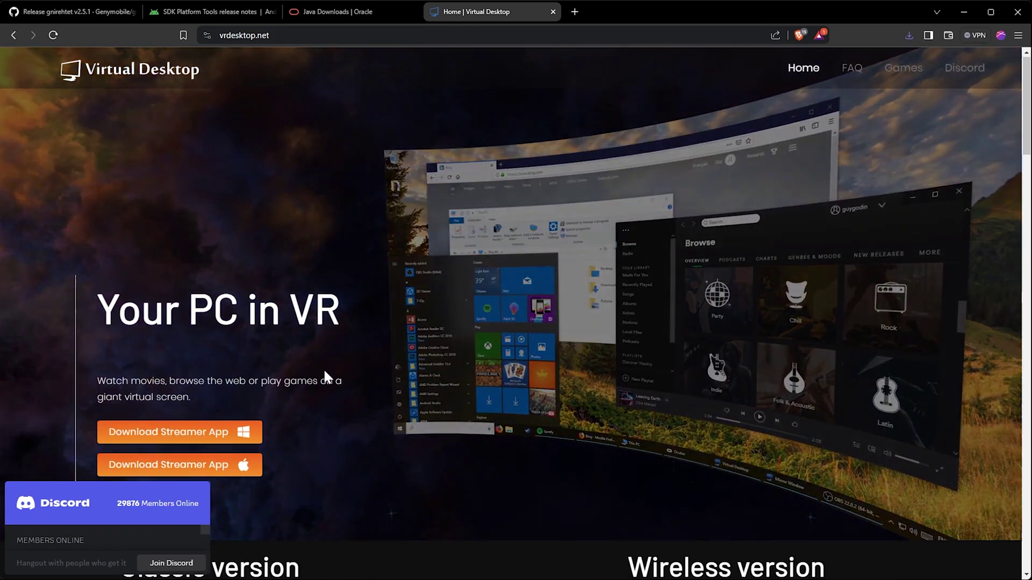
scroll(322, 355, down, 3)
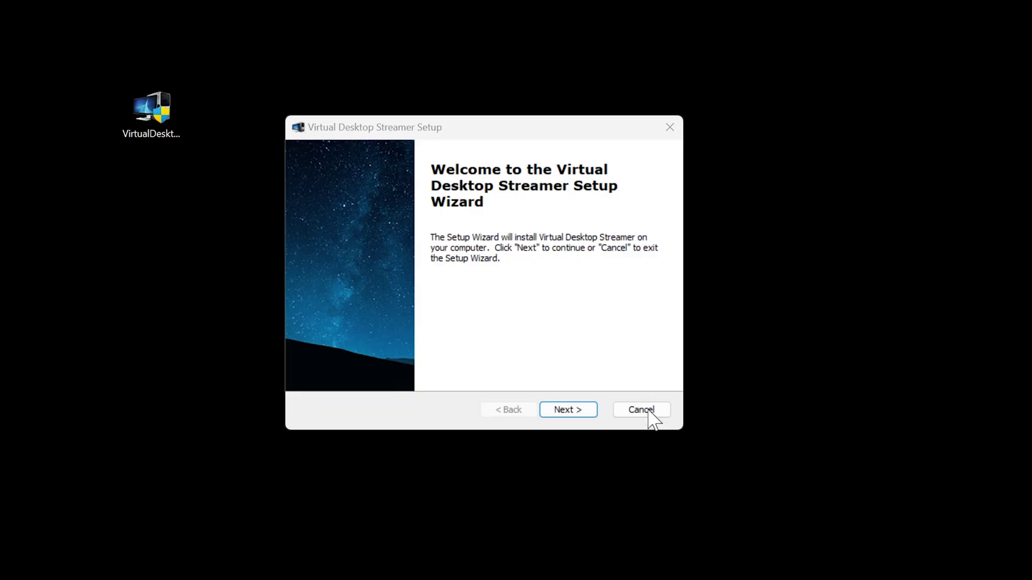
click(569, 410)
click(559, 411)
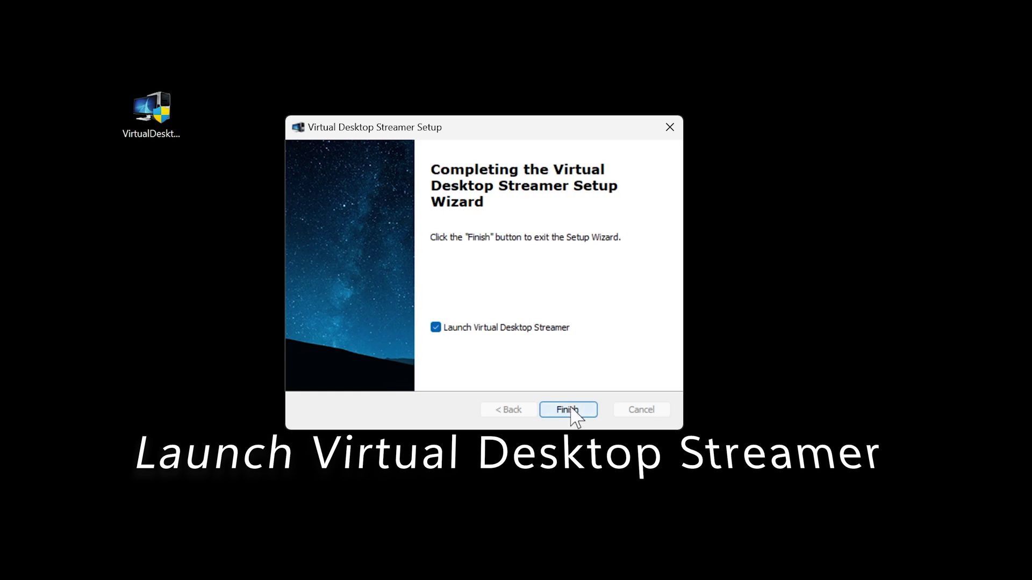
click(569, 410)
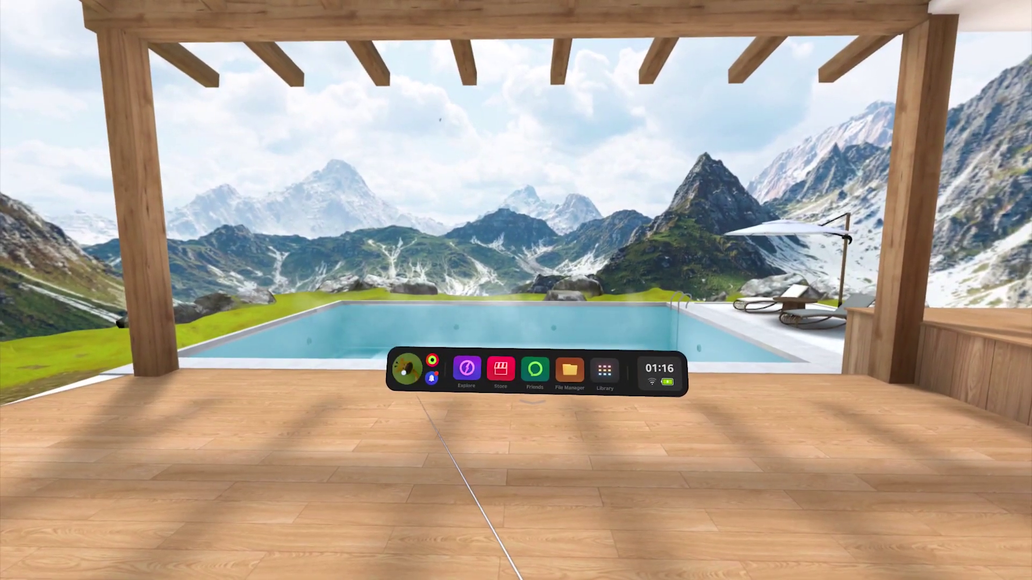
Open the profile on the headset, and save its Pico username under the accounts in Virtual Desktop Streamer on the PC
click(408, 369)
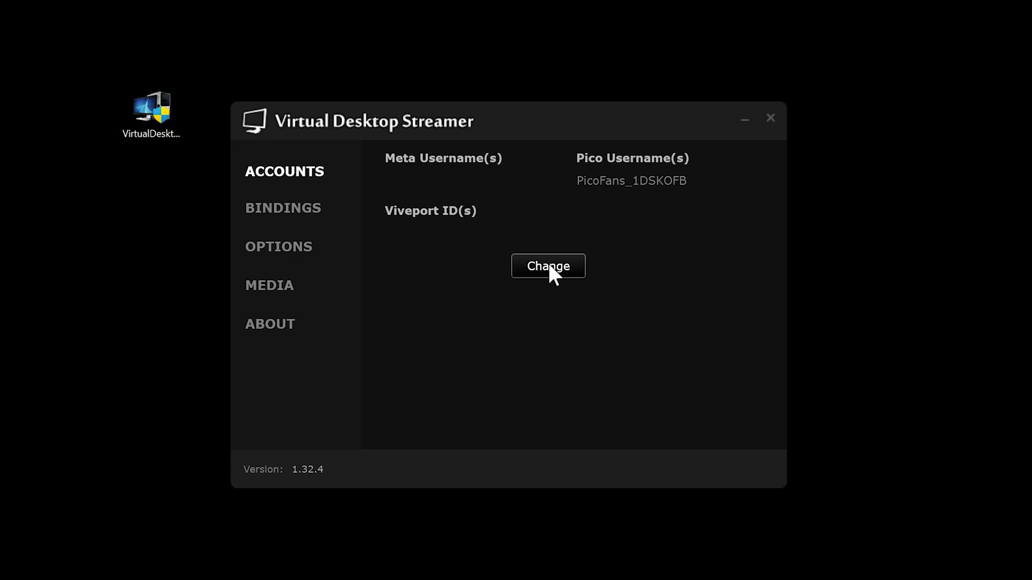
click(552, 274)
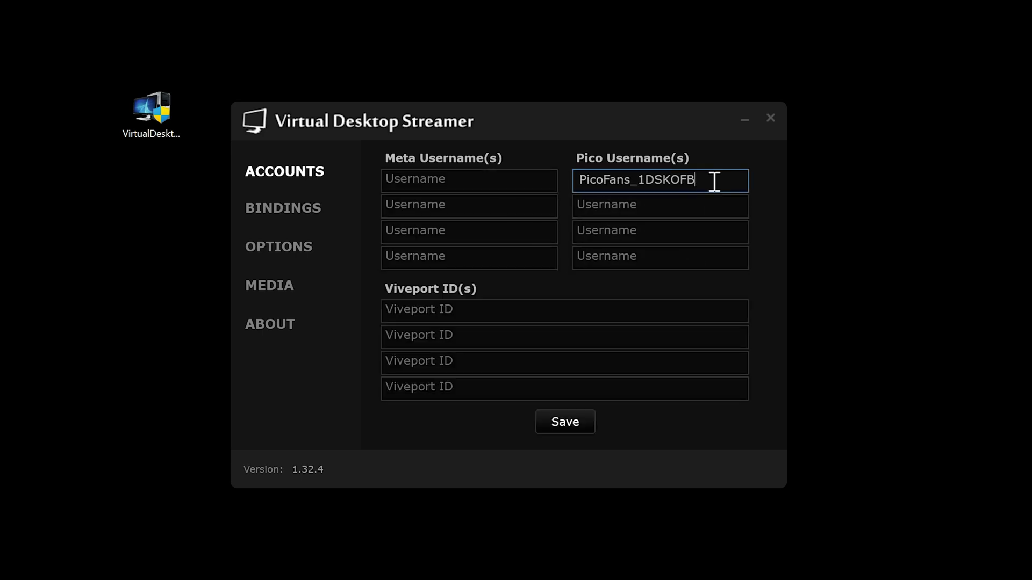
drag(714, 182, 570, 194)
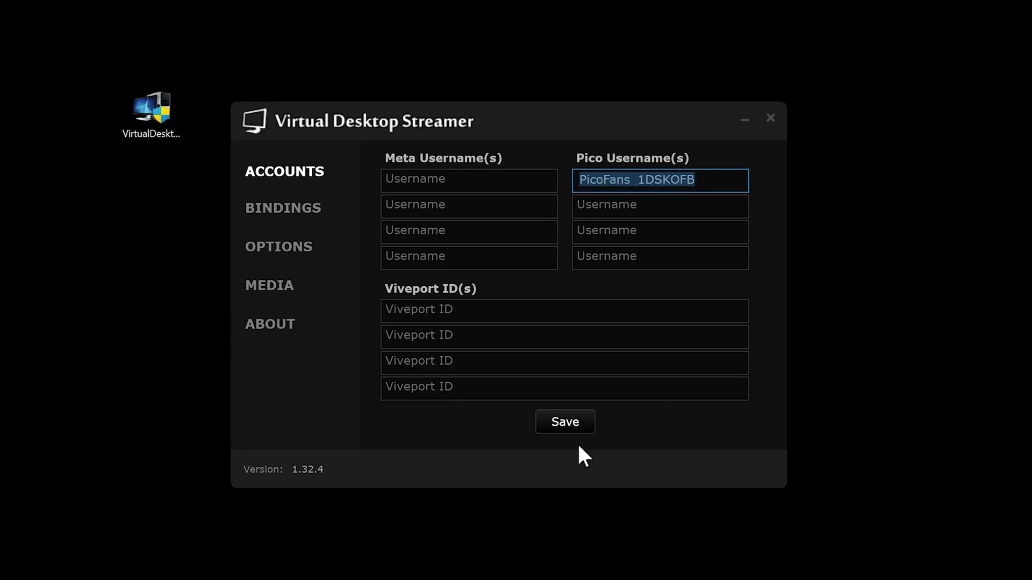
click(567, 422)
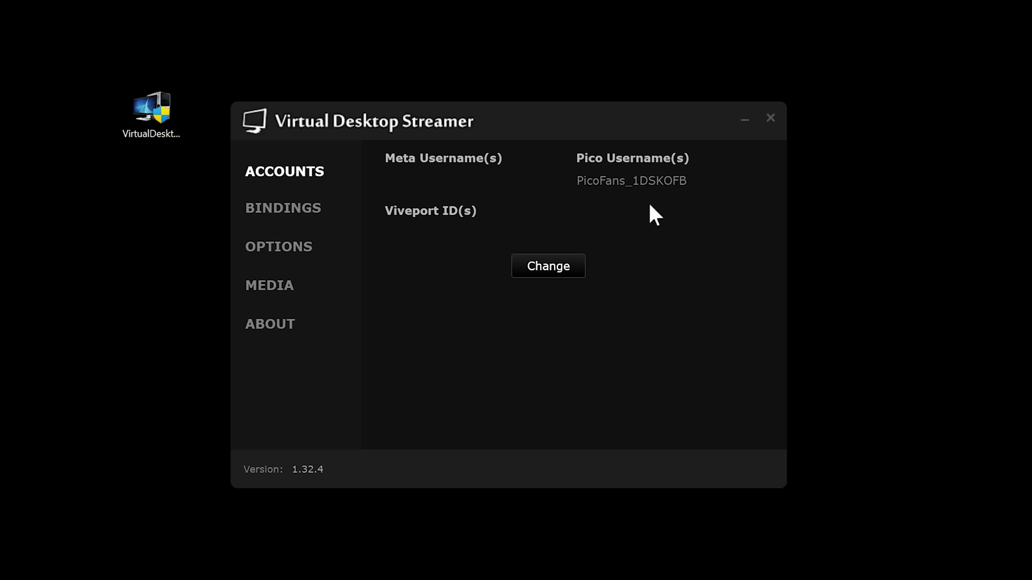
Configure the Streamer options with HEVC 10-bit as preferred codec, VDXR as OpenXR runtime and audio streaming to VR headset only
click(301, 247)
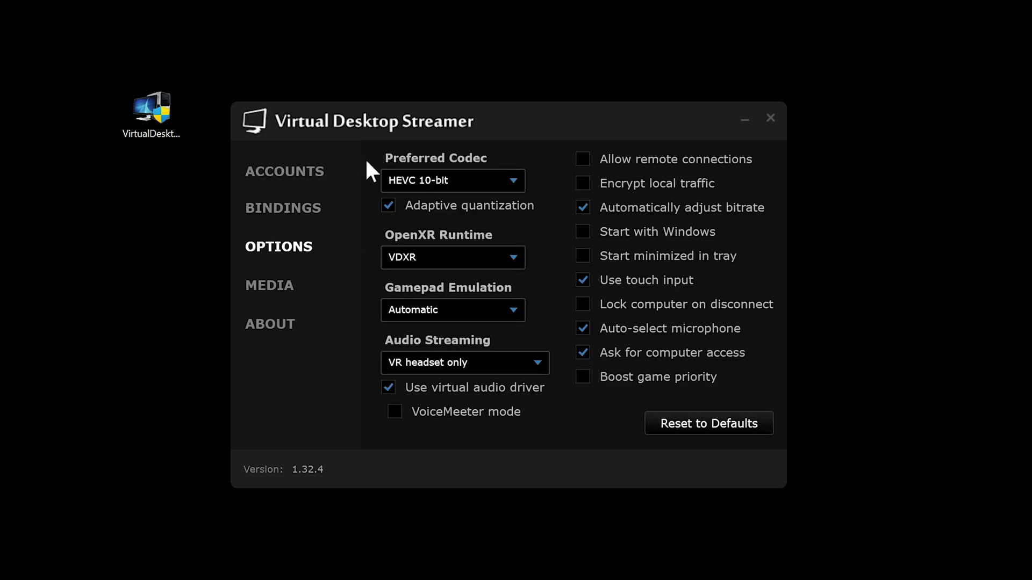
click(503, 175)
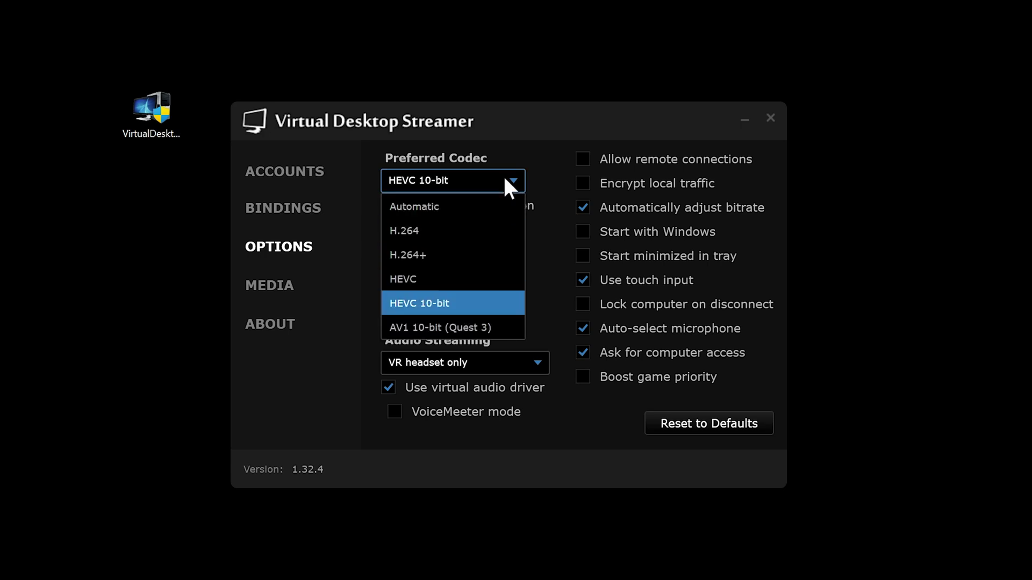
click(434, 305)
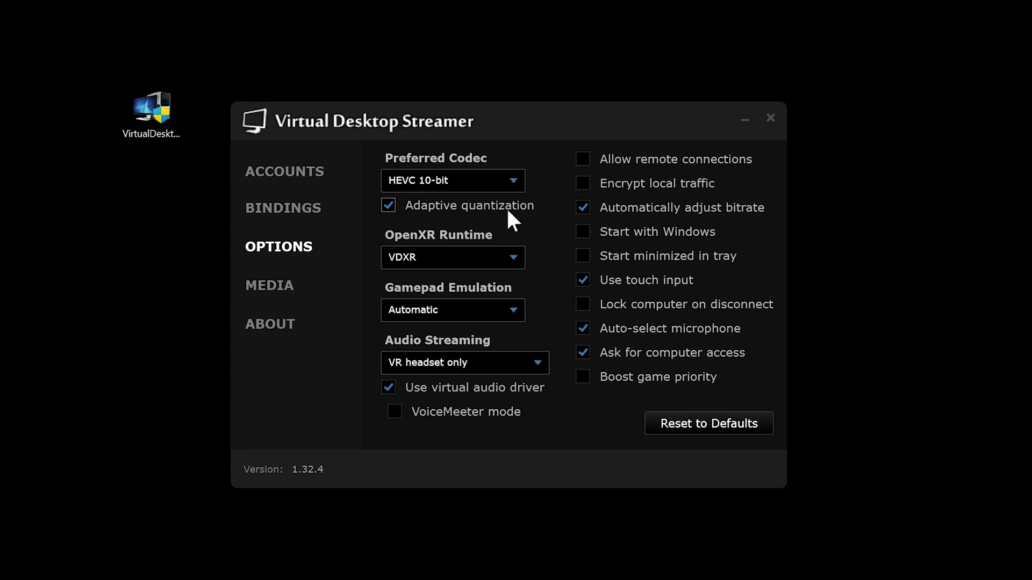
click(511, 258)
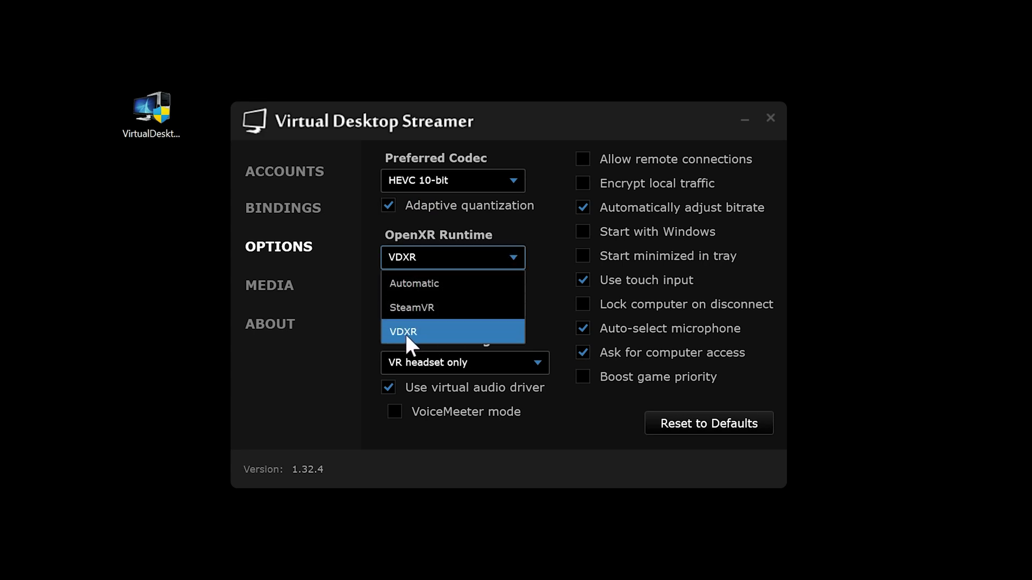
click(439, 330)
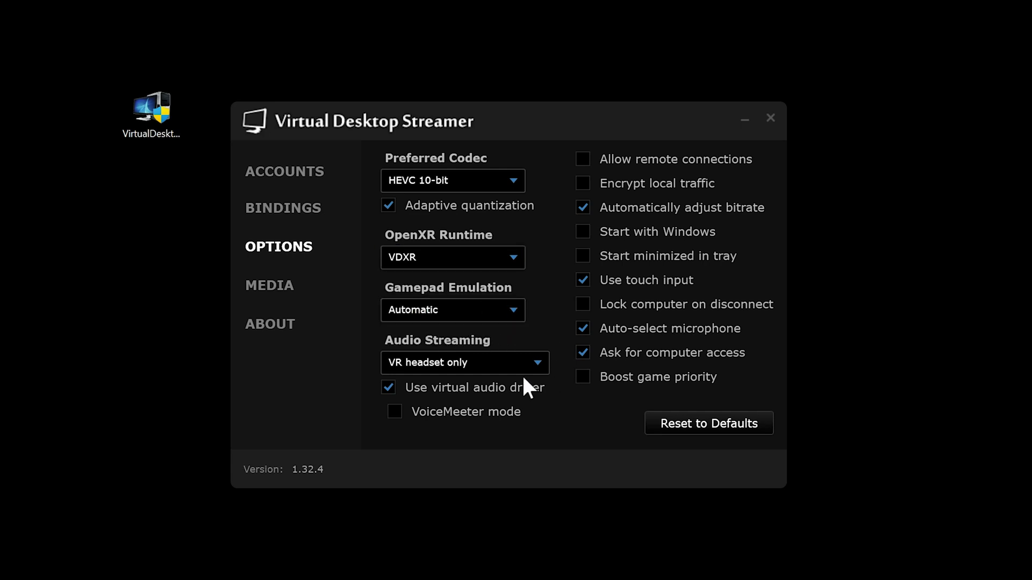
click(465, 367)
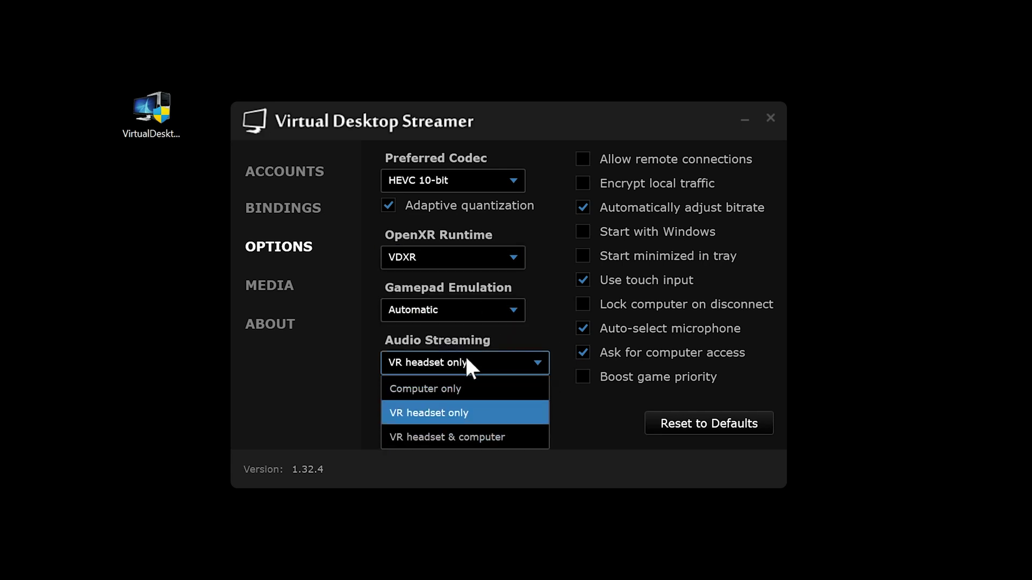
click(471, 417)
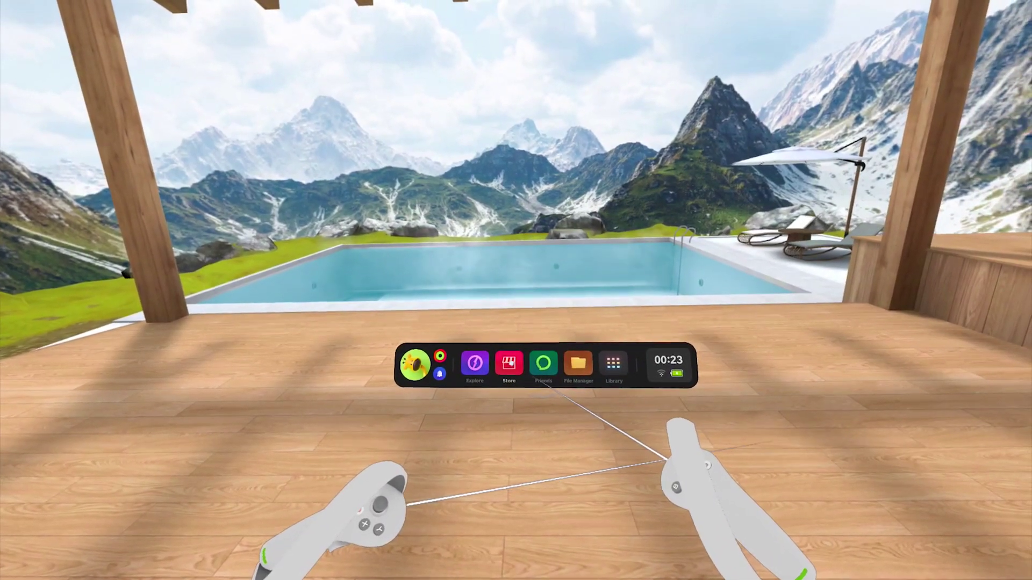
Switch to the PICO 4 headset and open the Top Apps section of the Store
click(512, 357)
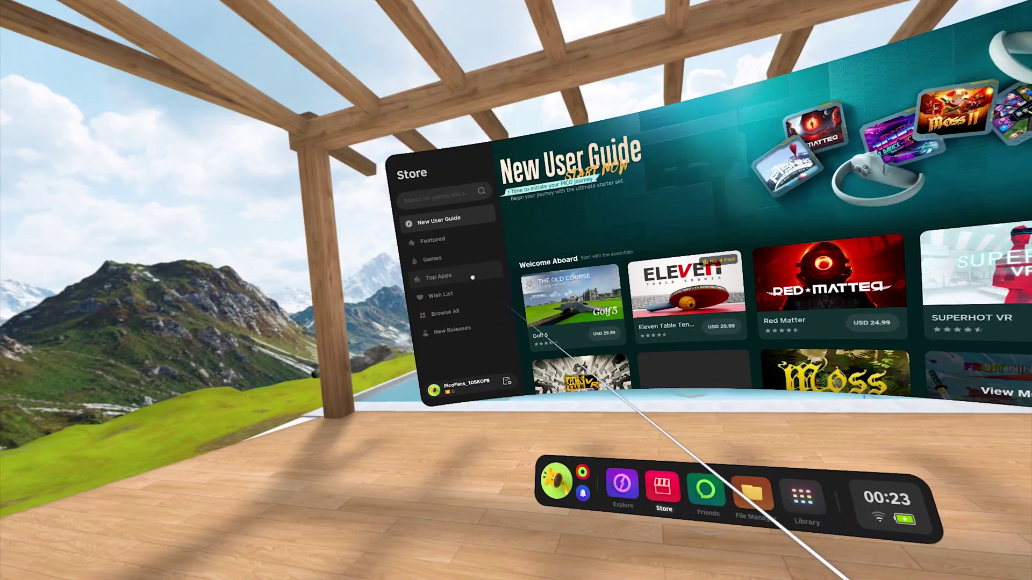
click(475, 275)
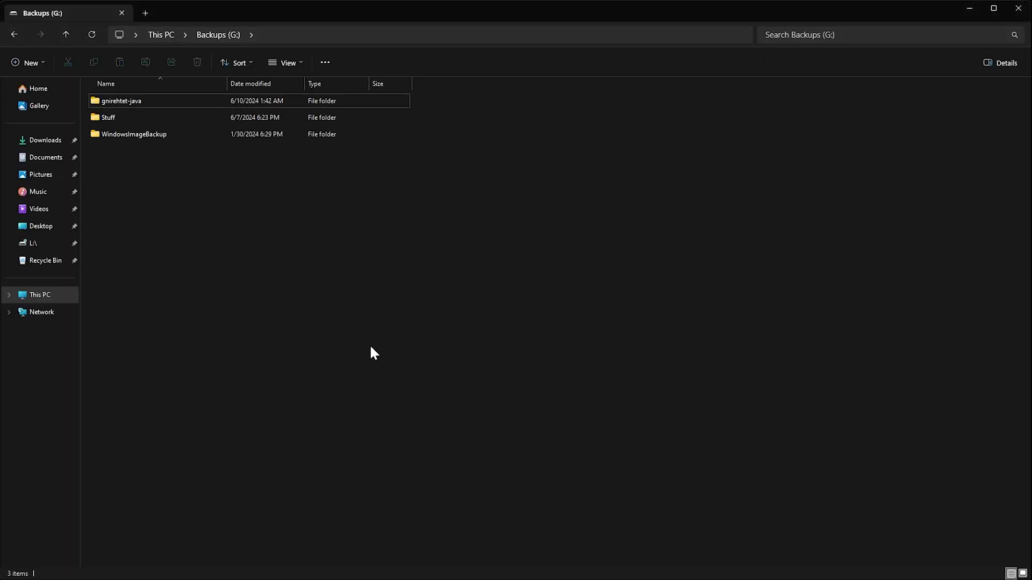
On the PC, run gnirehtet-run.cmd from the gnirehtet-java folder on the Backups (G:) drive
double_click(180, 102)
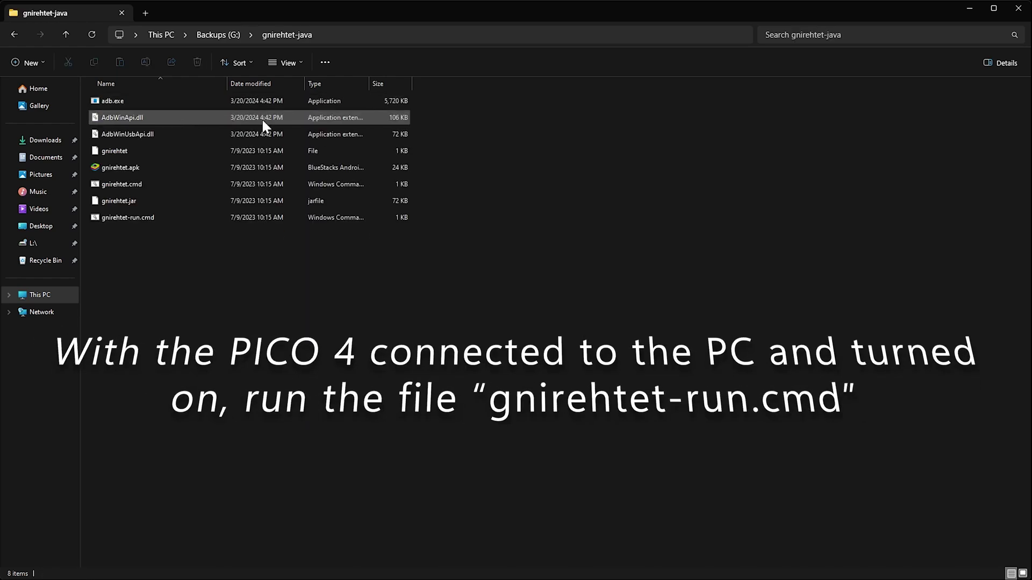
click(137, 225)
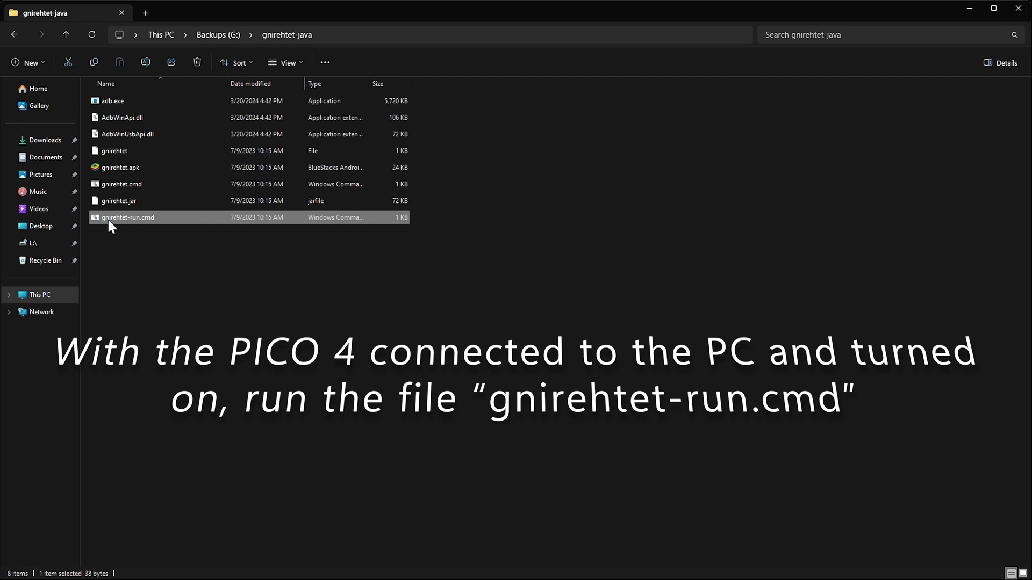
double_click(131, 218)
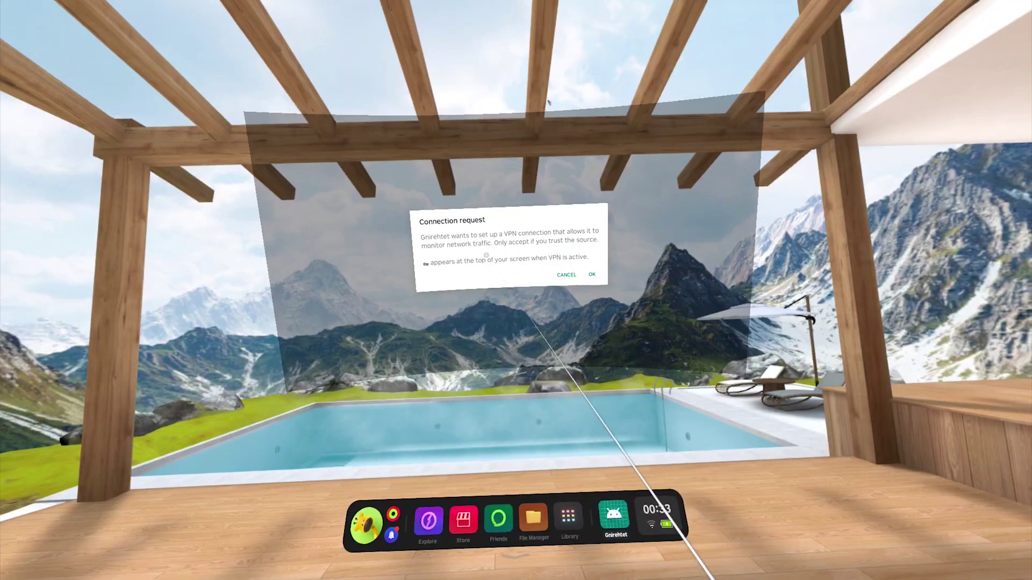
On the headset, accept Gnirehtet's VPN connection request and launch Virtual Desktop from the Library's Apps
click(592, 274)
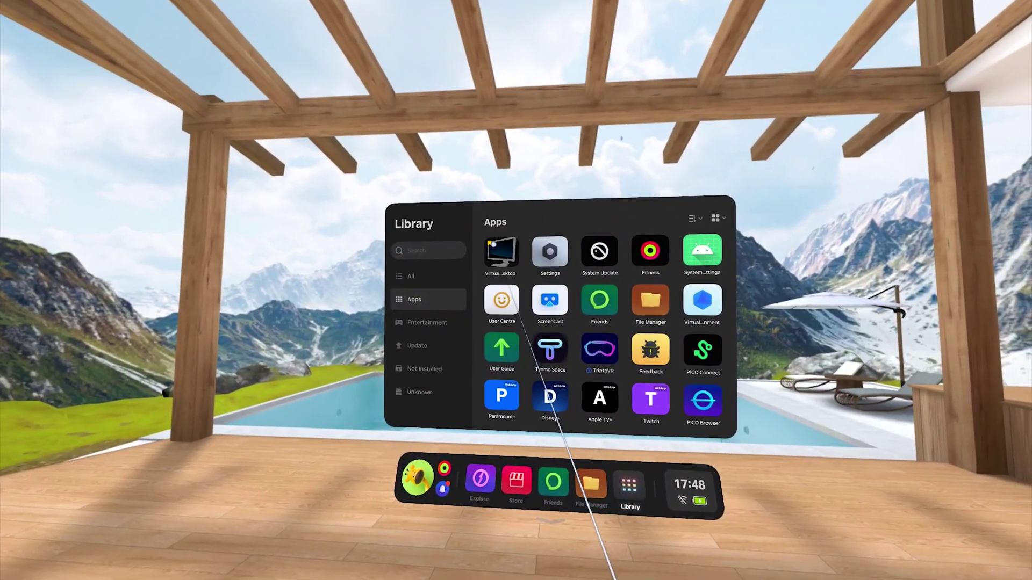
click(513, 286)
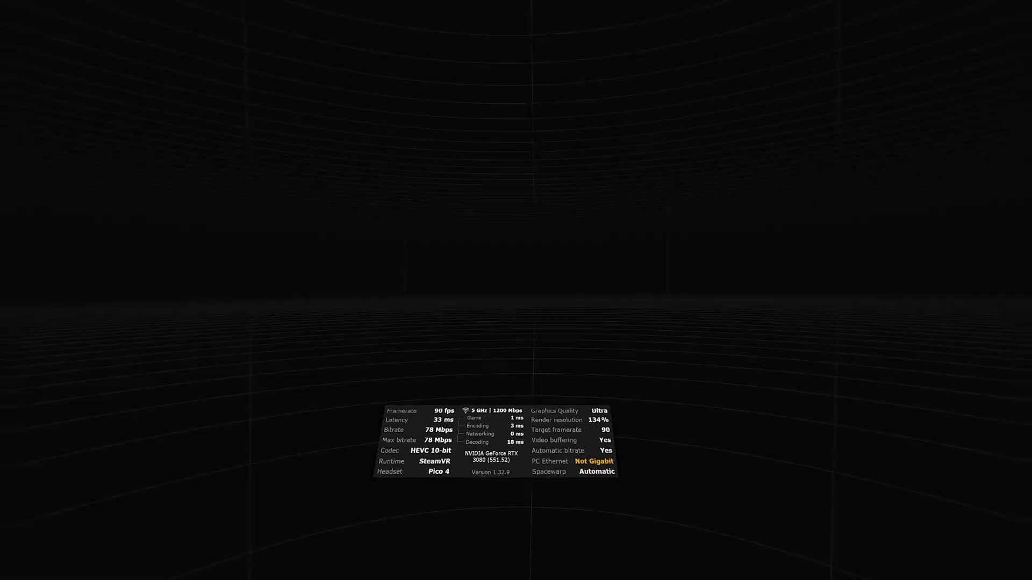